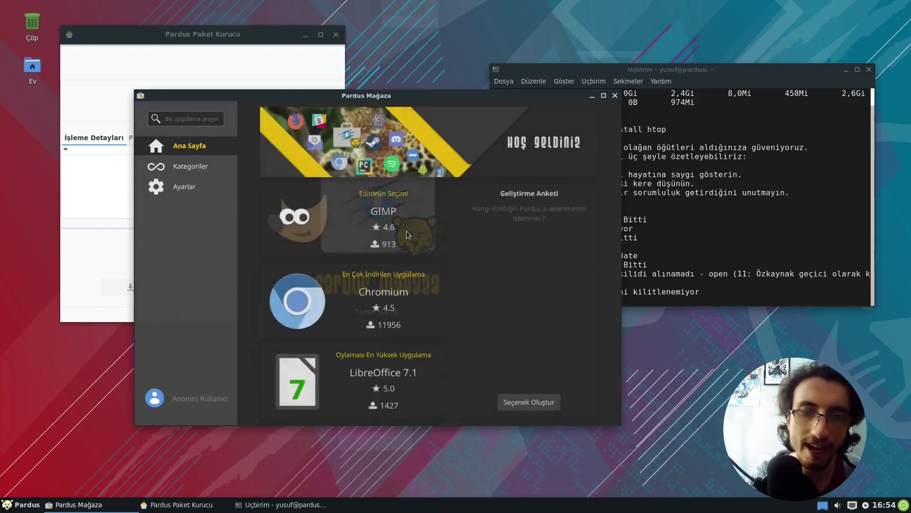
Switch to the terminal and install the htop package with "sudo apt install htop".
left_click(703, 231)
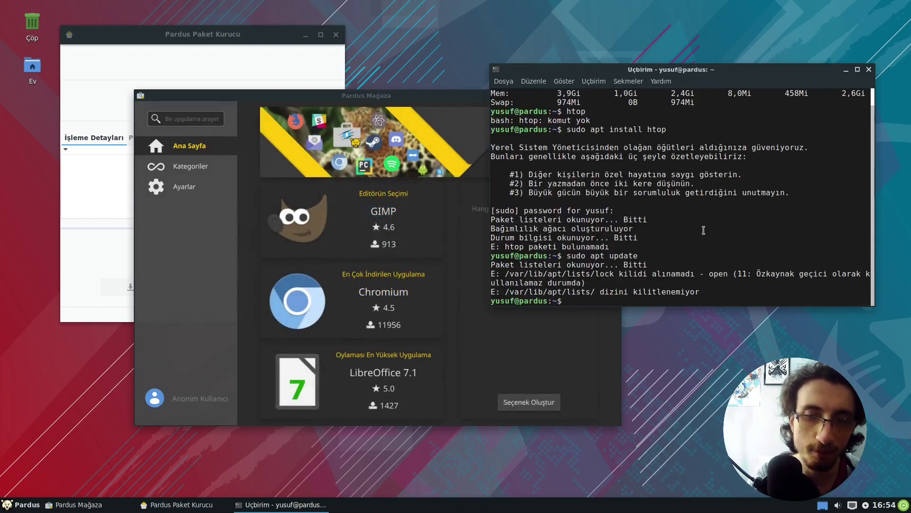
type("sudo apt install htop")
key("Return")
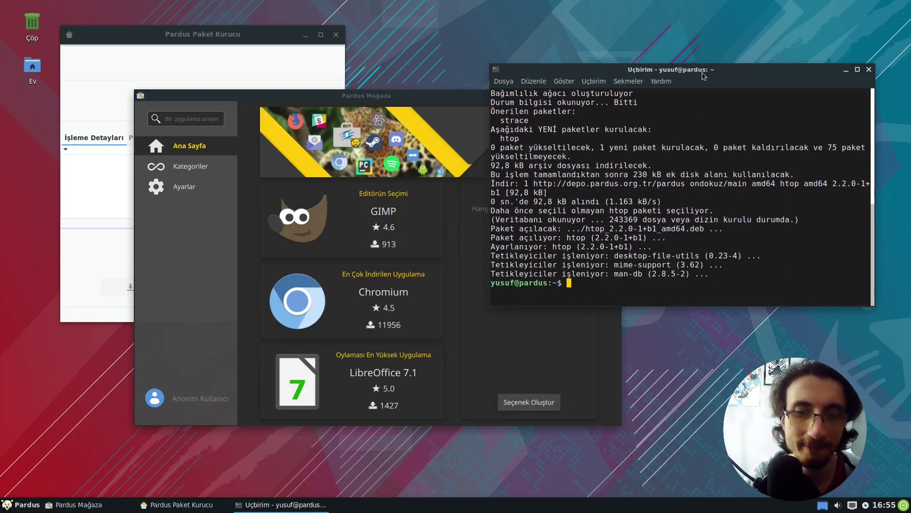
Run htop in a cleared, maximized terminal and sort its process list by memory usage.
key("ctrl+l")
type("htop")
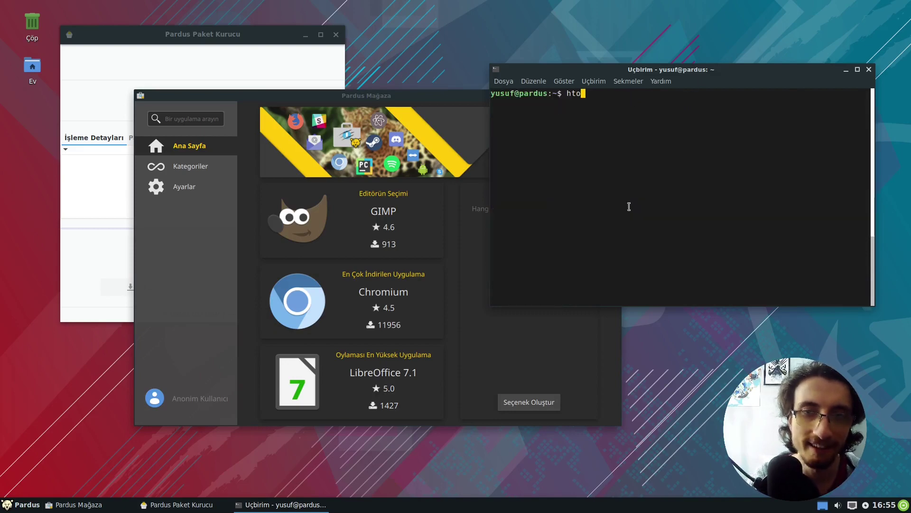
key("Return")
left_click_drag(691, 72, 516, 61)
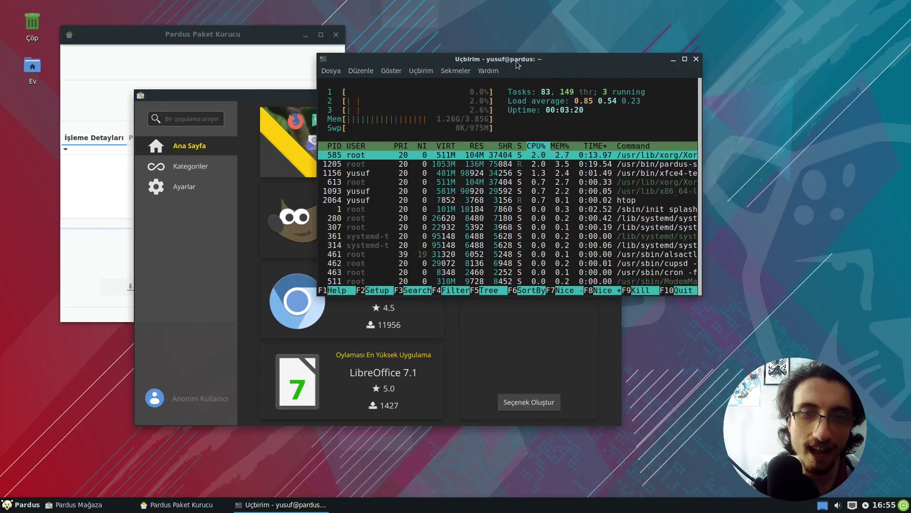
double_click(517, 61)
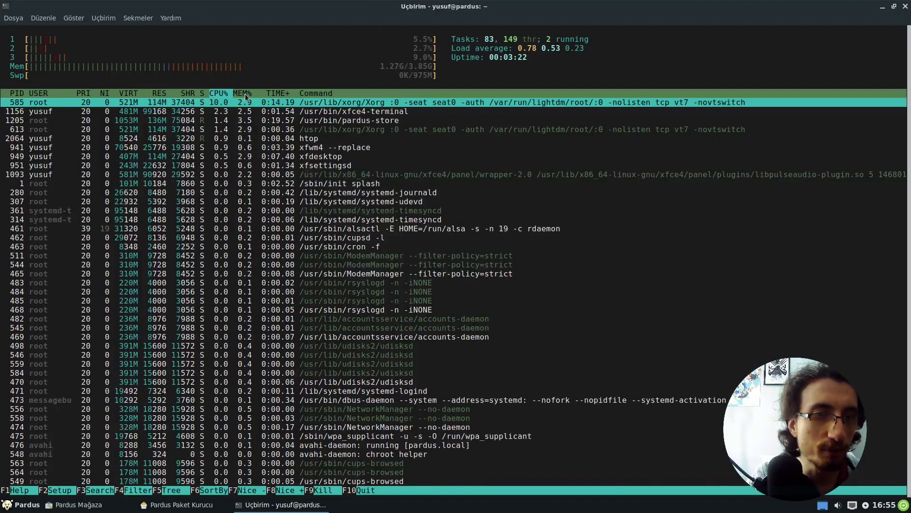
key("shift+m")
Restore the terminal window to its smaller size and close the Pardus Mağaza window.
double_click(366, 7)
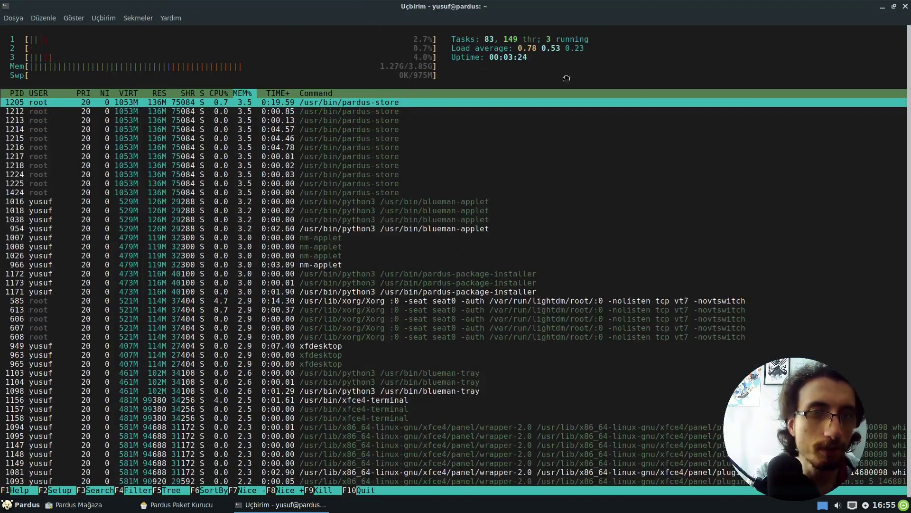
left_click(615, 95)
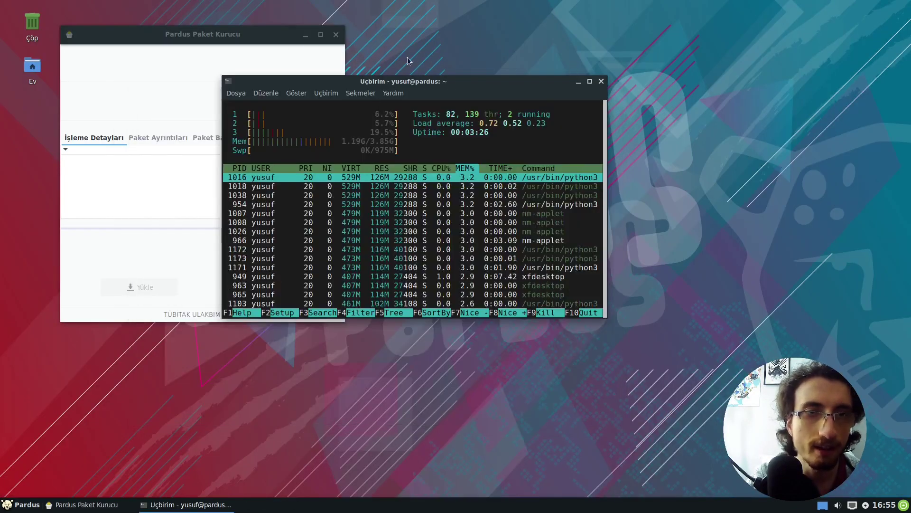
left_click_drag(418, 82, 516, 80)
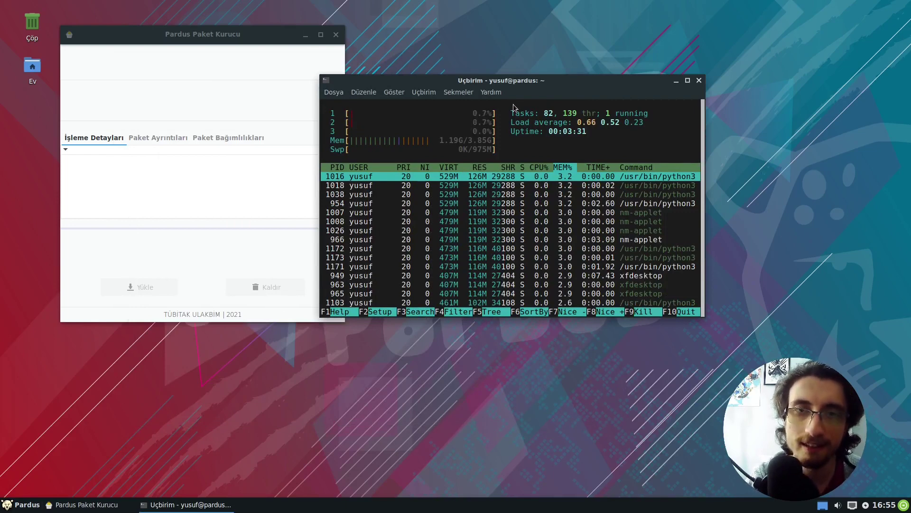
Examine the memory-sorted htop process list in a maximized terminal window.
double_click(530, 81)
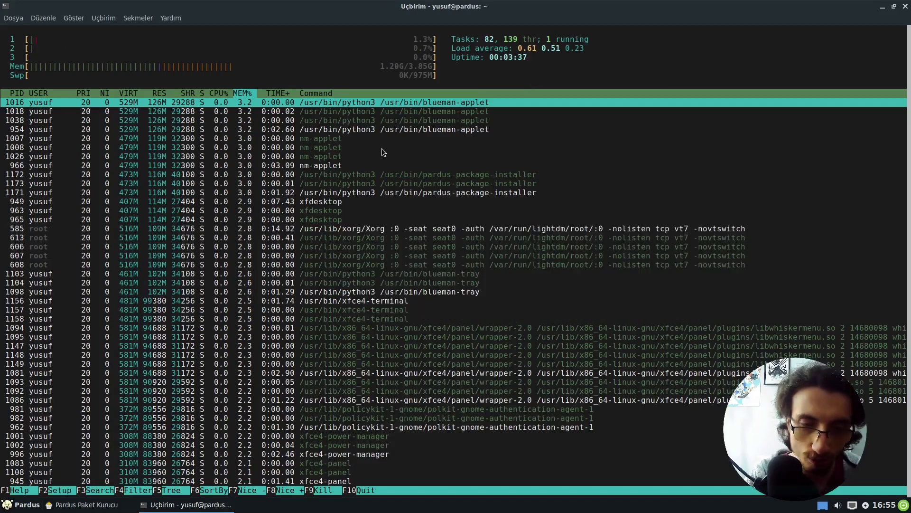
scroll(388, 160, "down", 2)
scroll(388, 163, "up", 2)
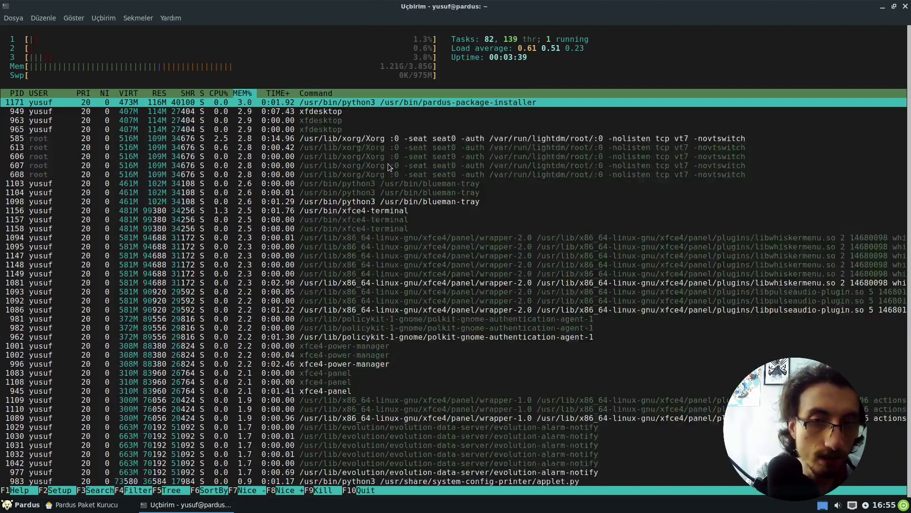
scroll(261, 121, "down", 5)
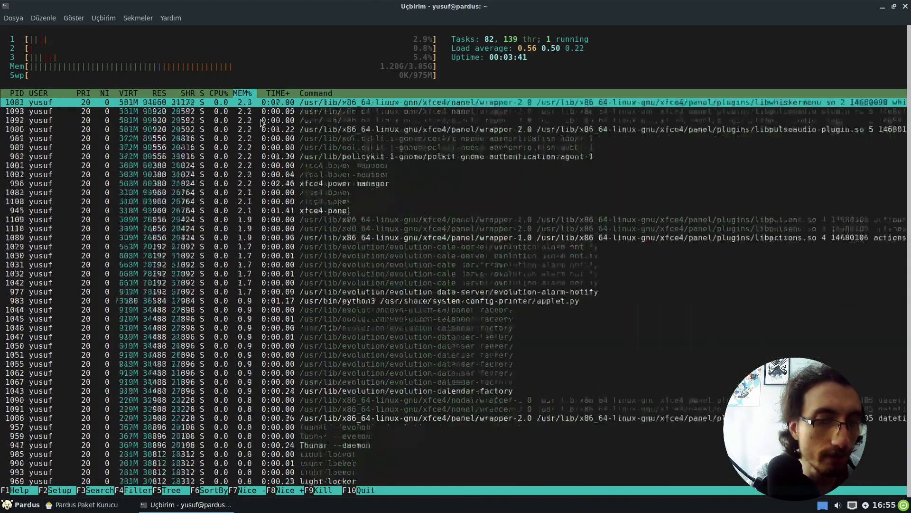
scroll(261, 122, "down", 10)
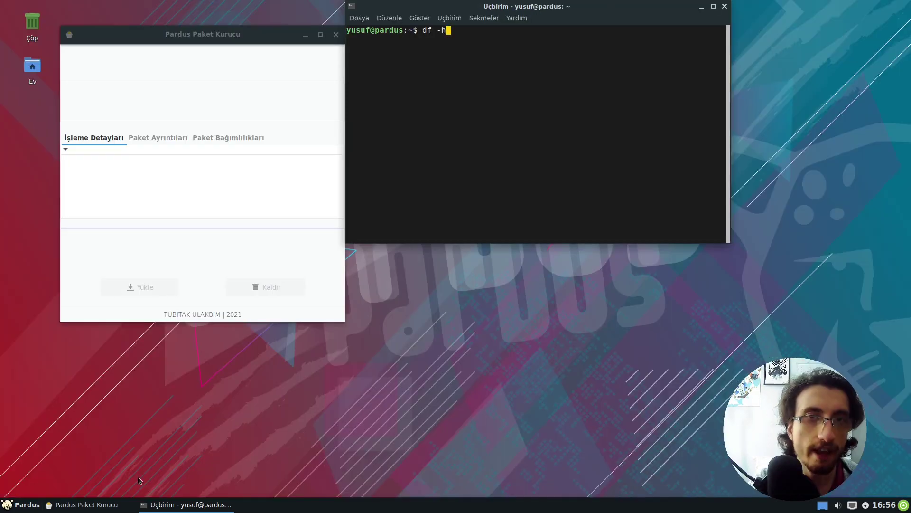
Check disk usage with "df -h", highlighting the used space of /dev/vda1.
key("Return")
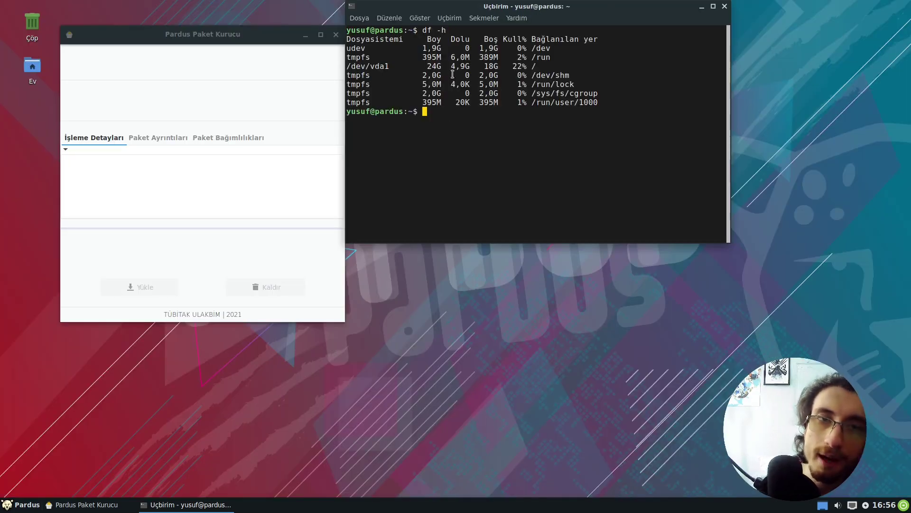
left_click_drag(451, 69, 467, 68)
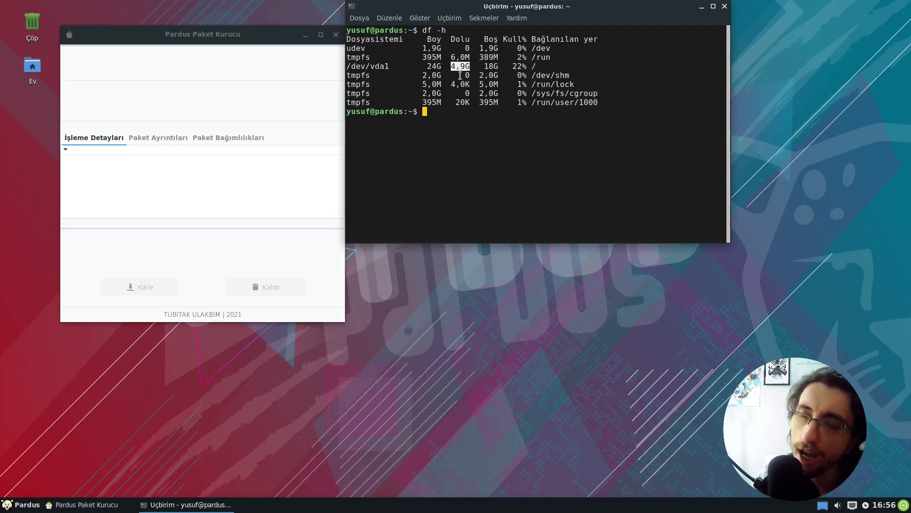
left_click_drag(501, 11, 533, 51)
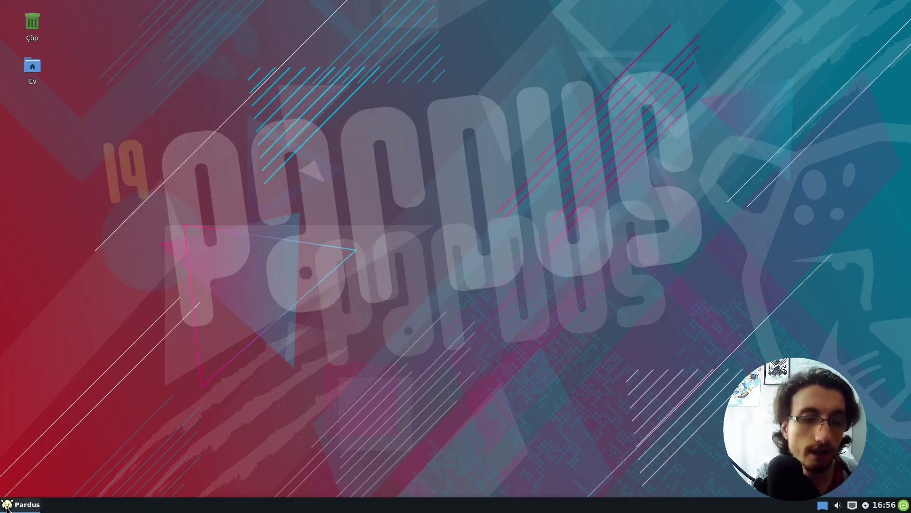
Launch Algılayıcı Görüntüleyici from the full list of applications.
left_click(10, 505)
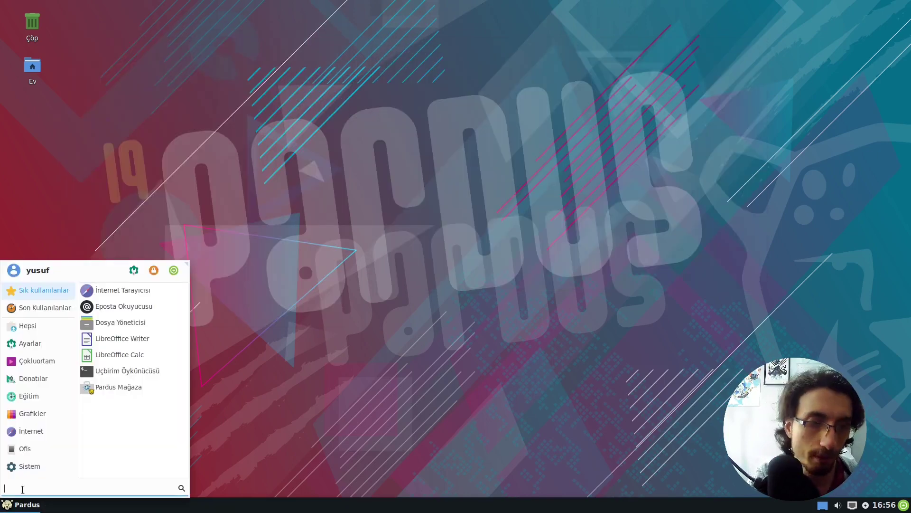
left_click(27, 325)
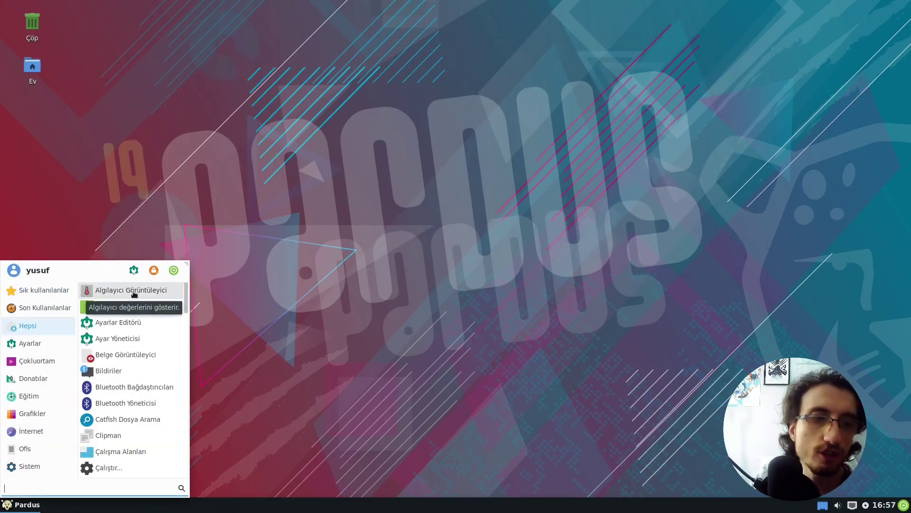
left_click(131, 290)
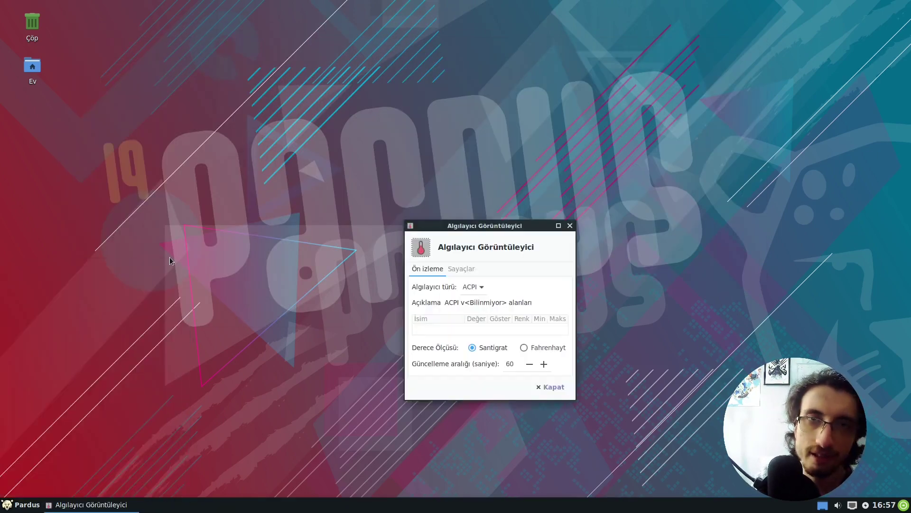
Inspect the Sayaçlar and Ön izleme pages and the sensor type options of Algılayıcı Görüntüleyici, and close it.
left_click(458, 226)
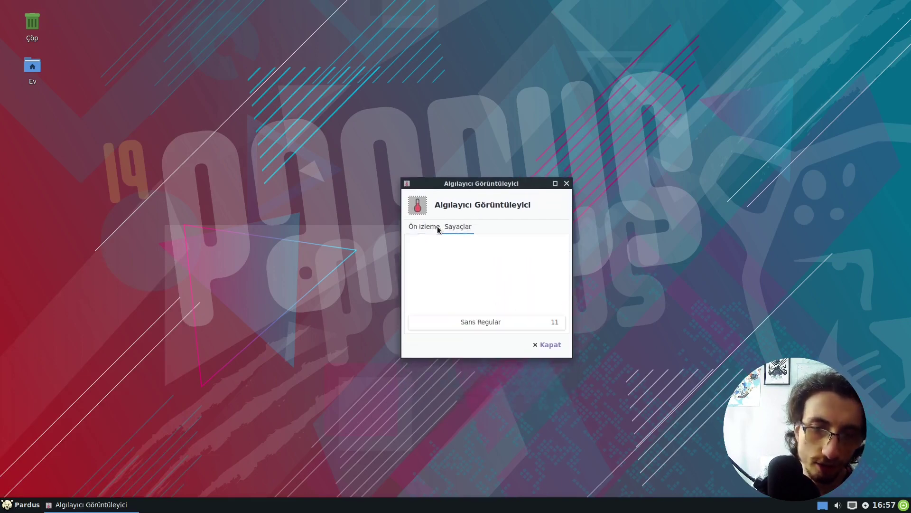
left_click(432, 227)
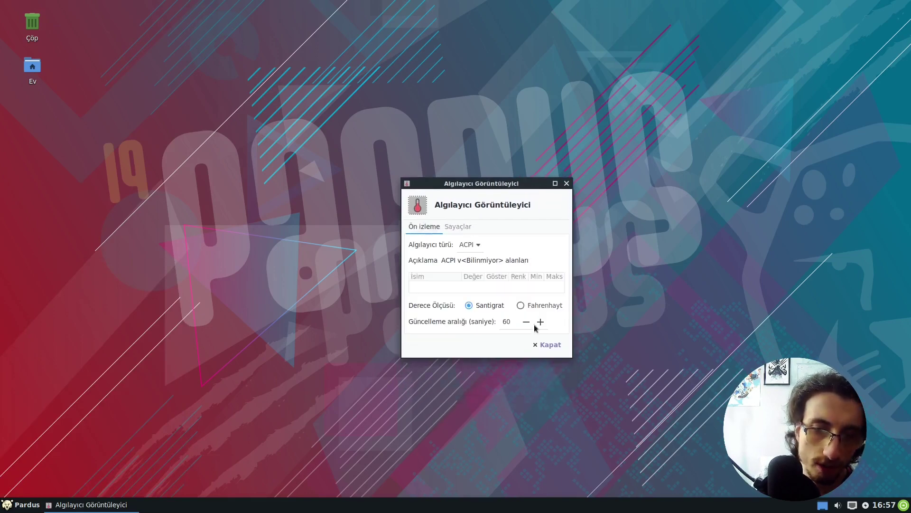
left_click(465, 248)
left_click(466, 249)
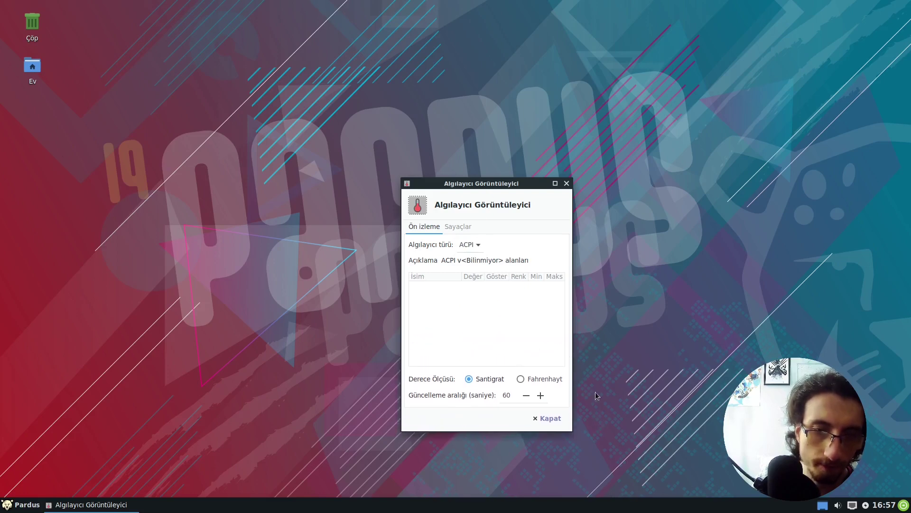
left_click(547, 418)
Look through the full list of installed applications to see what Pardus ships with.
left_click(22, 504)
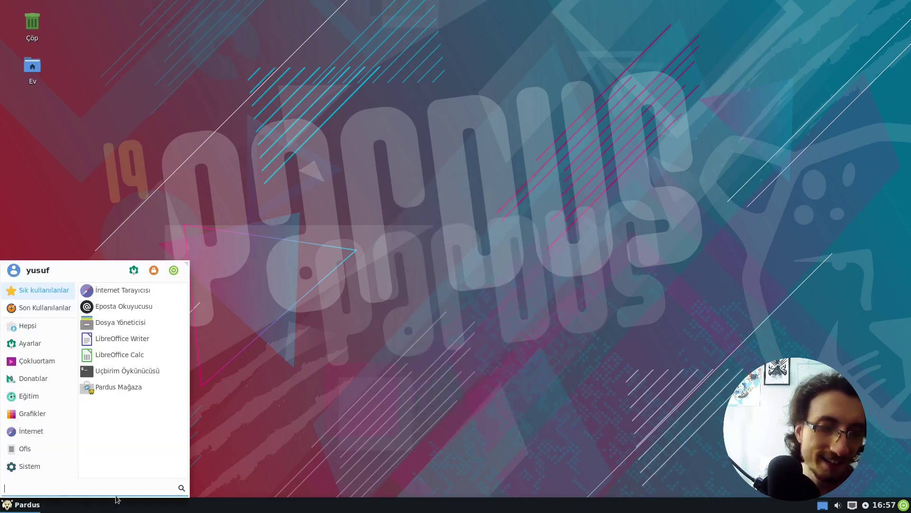
left_click(29, 324)
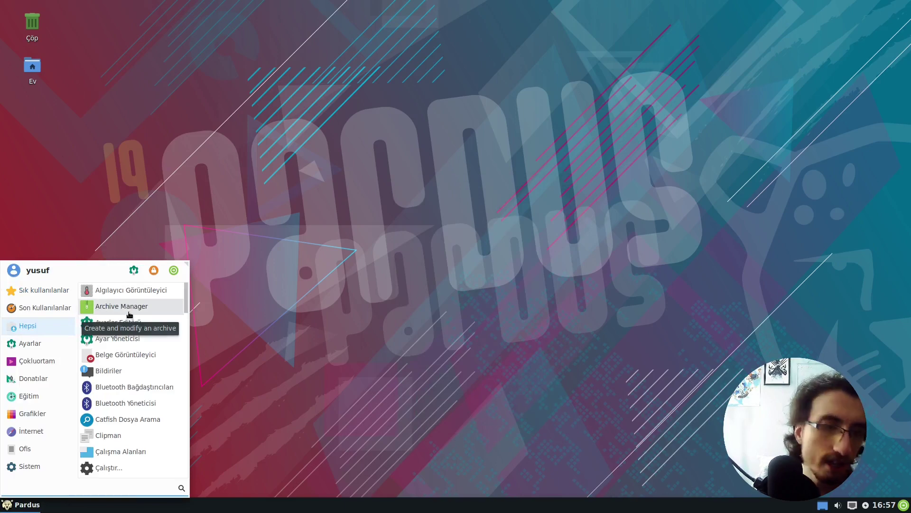
scroll(142, 332, "down", 1)
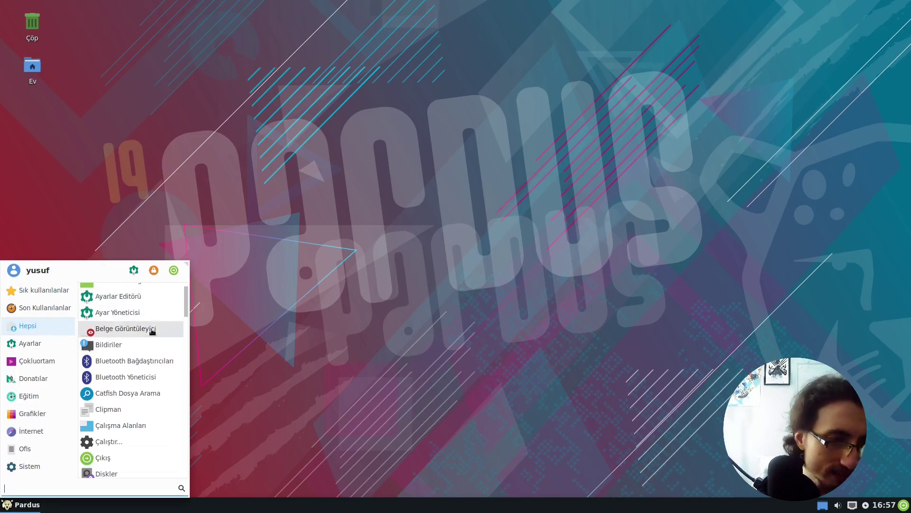
scroll(153, 331, "down", 1)
scroll(152, 319, "down", 1)
scroll(148, 308, "up", 1)
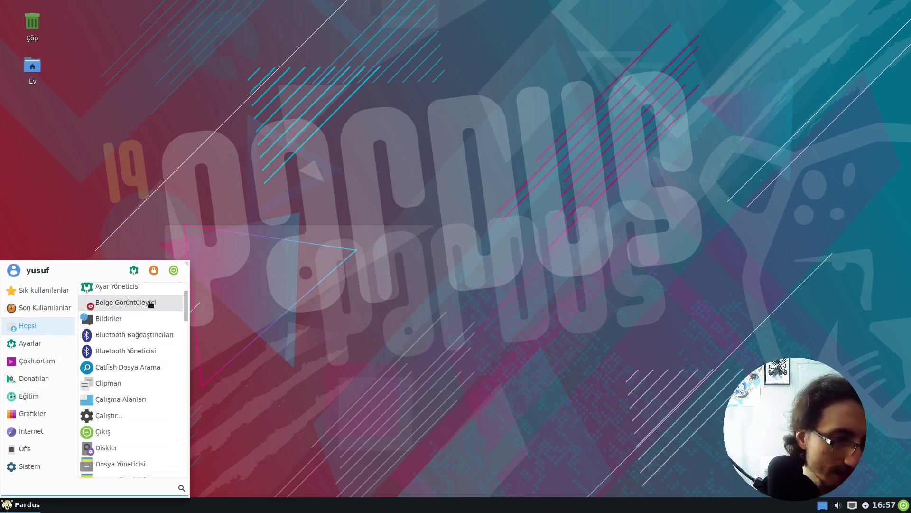
scroll(149, 309, "down", 1)
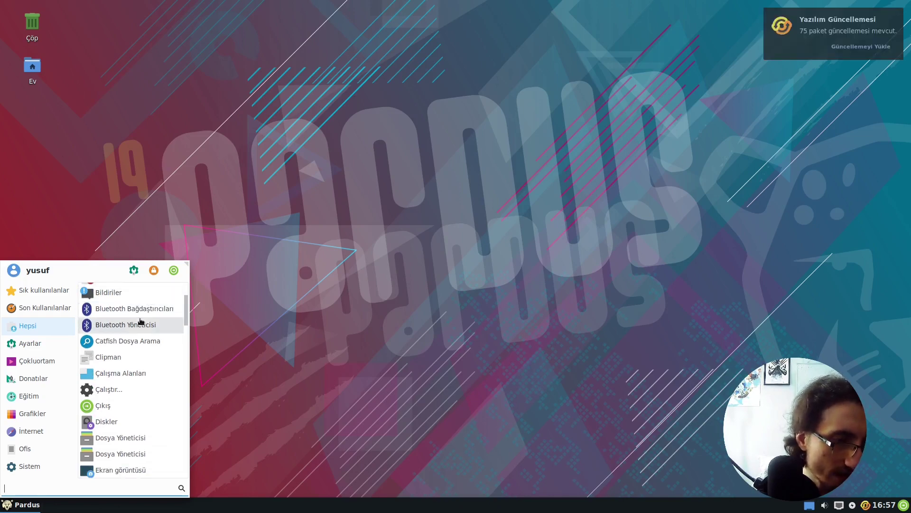
scroll(151, 313, "down", 1)
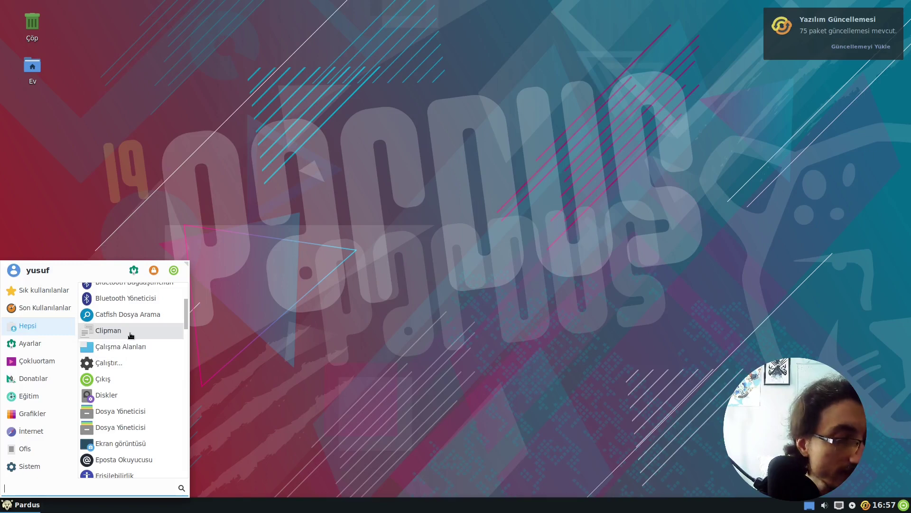
scroll(131, 336, "down", 1)
scroll(139, 334, "down", 1)
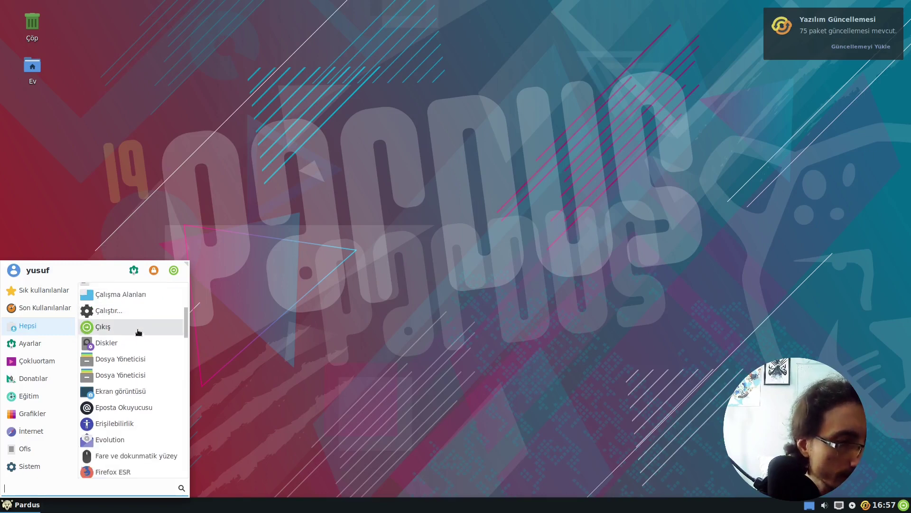
scroll(139, 334, "down", 4)
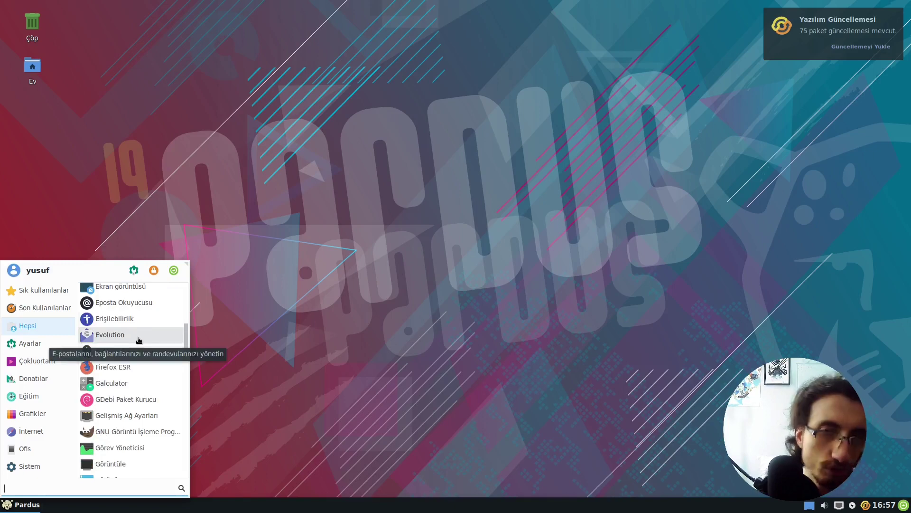
Launch Firefox ESR and check its version in the About window.
left_click(119, 367)
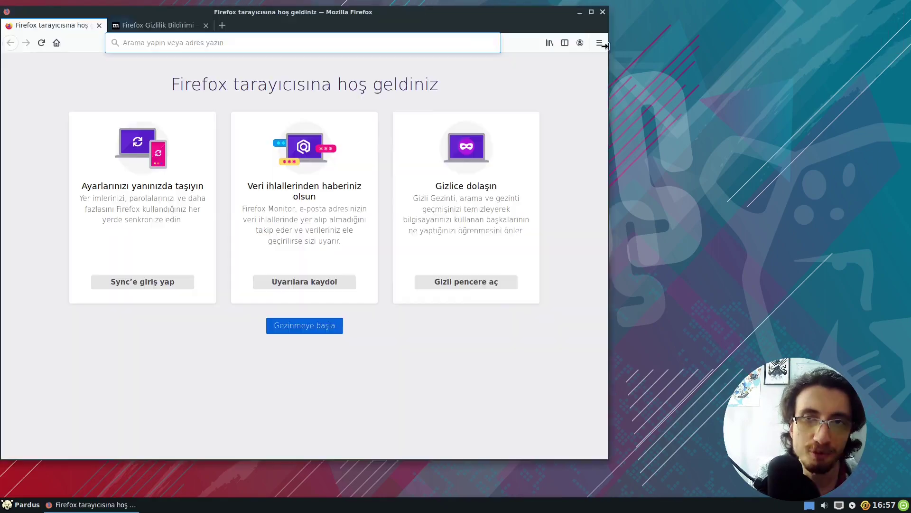
left_click(599, 42)
left_click(470, 317)
left_click(489, 125)
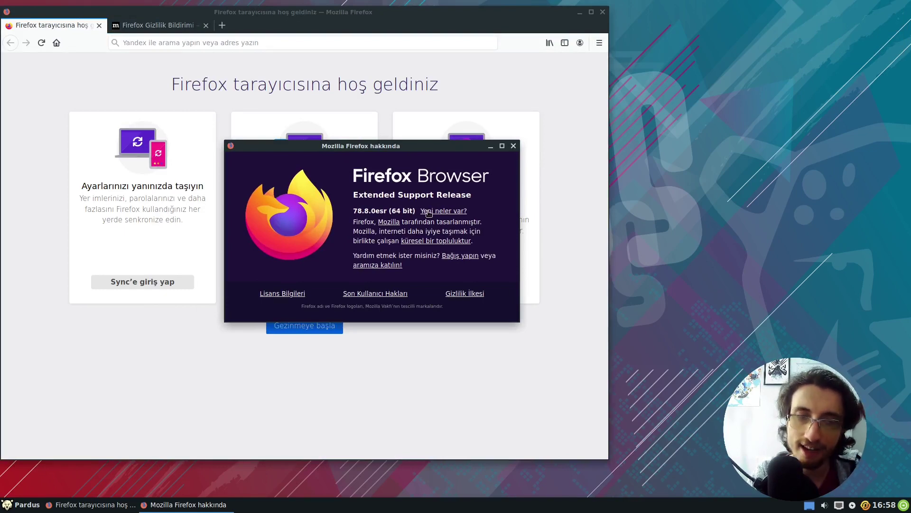
left_click(513, 145)
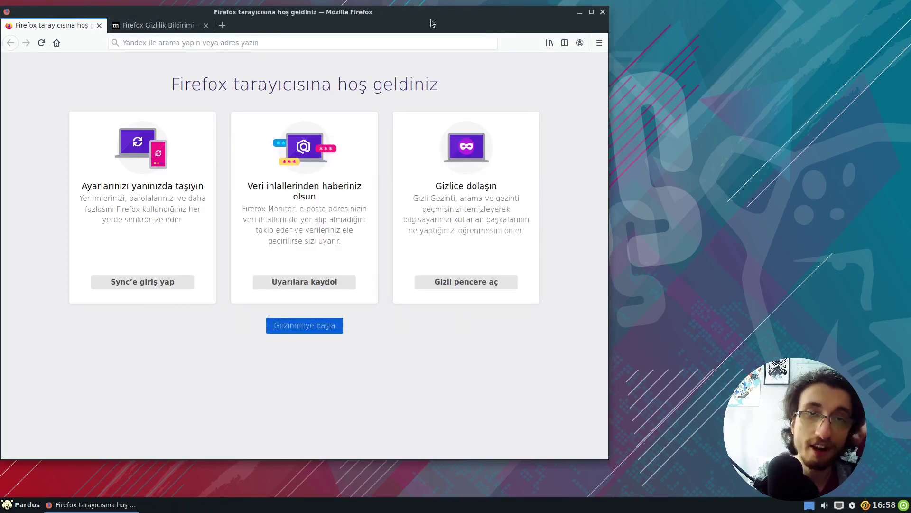
Close the Firefox window and reopen the applications menu.
left_click_drag(431, 19, 486, 36)
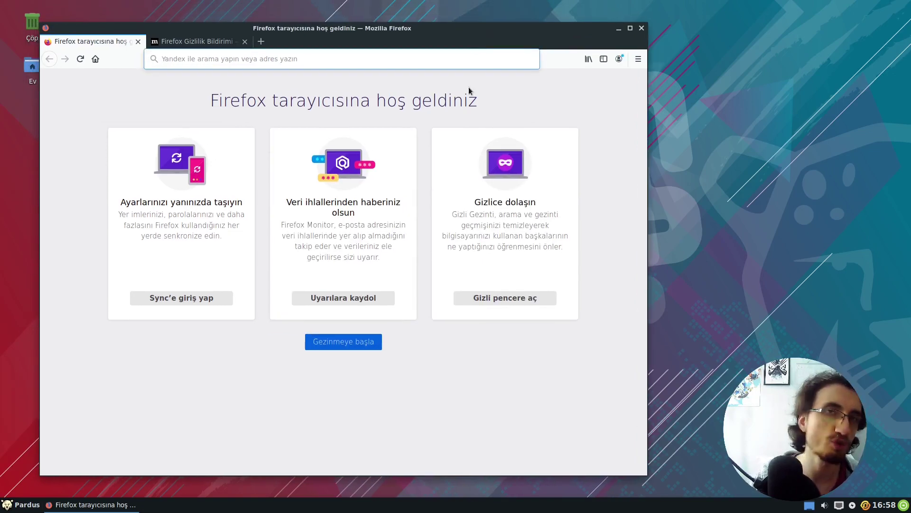
left_click(642, 28)
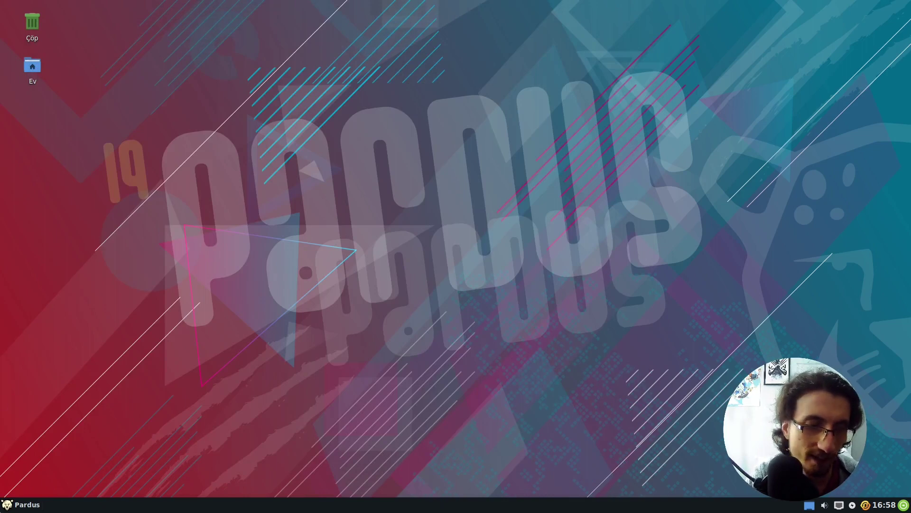
key("super")
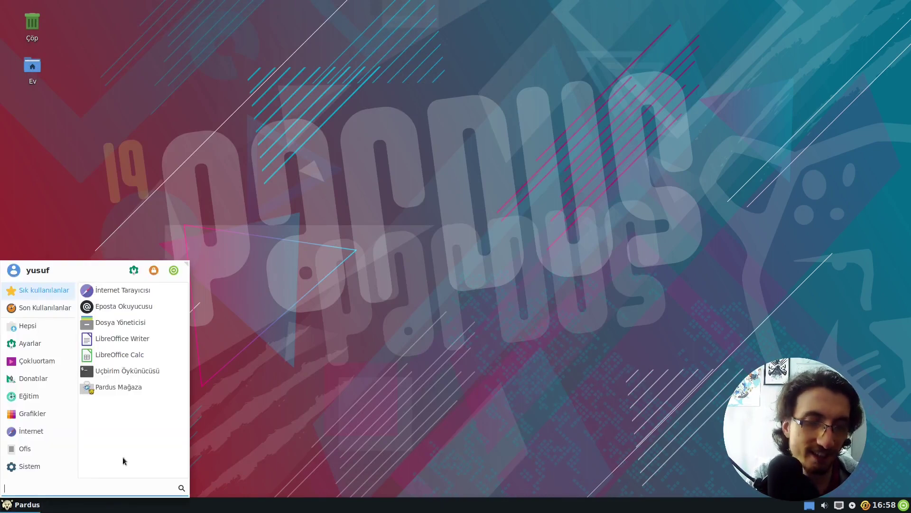
Examine the full application list from Algılayıcı Görüntüleyici through the LibreOffice programs.
left_click(40, 315)
left_click(39, 322)
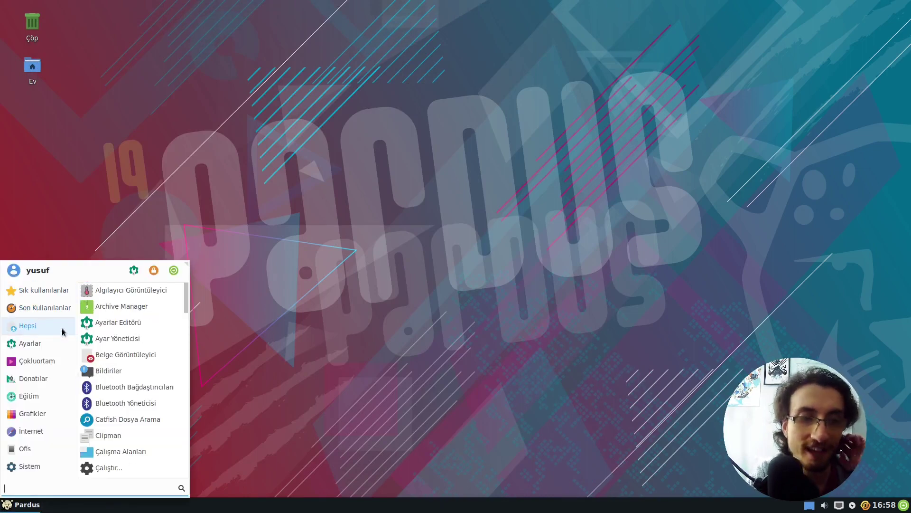
scroll(143, 358, "down", 10)
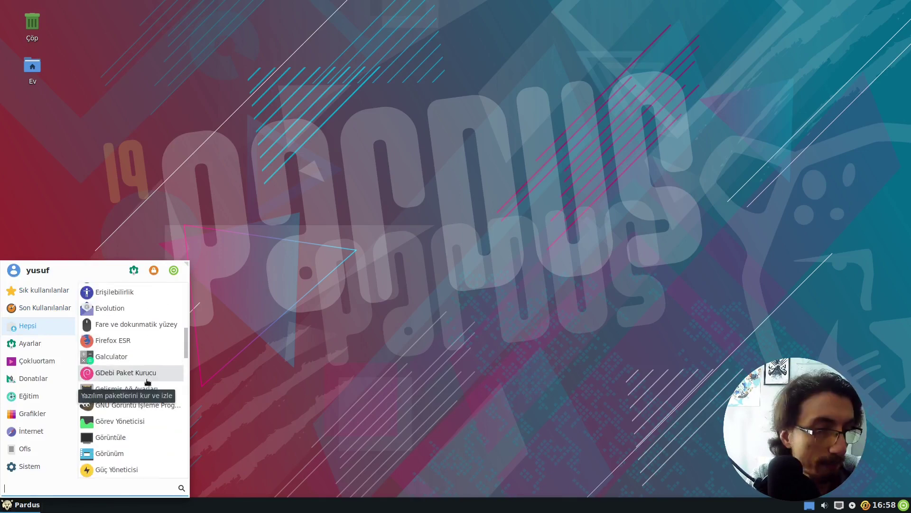
scroll(135, 391, "down", 3)
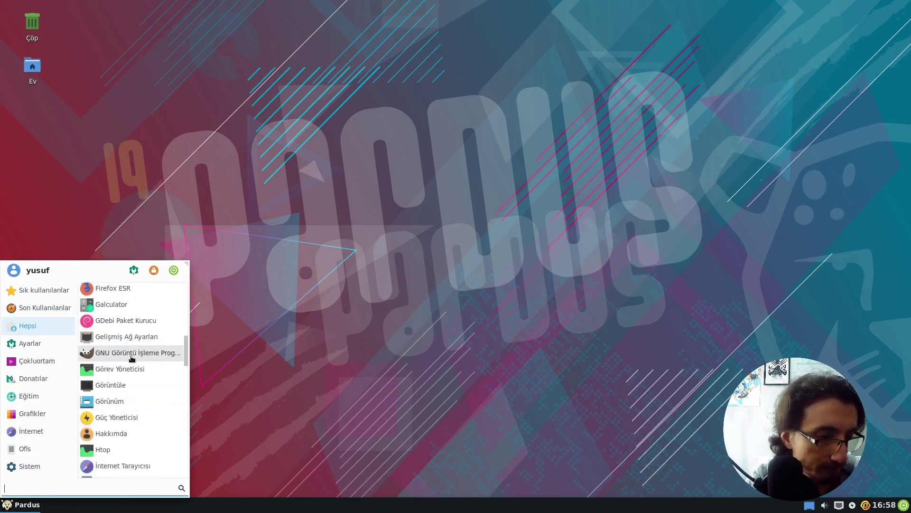
scroll(133, 342, "down", 3)
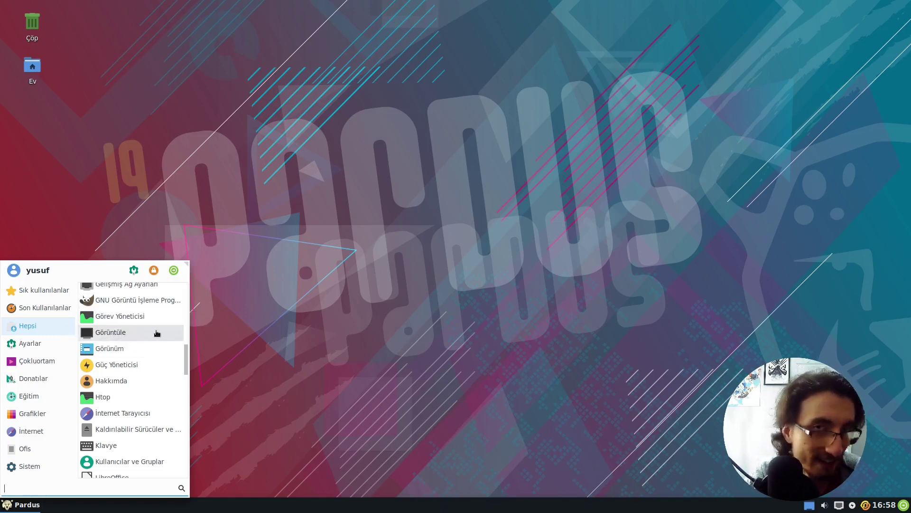
scroll(157, 333, "down", 1)
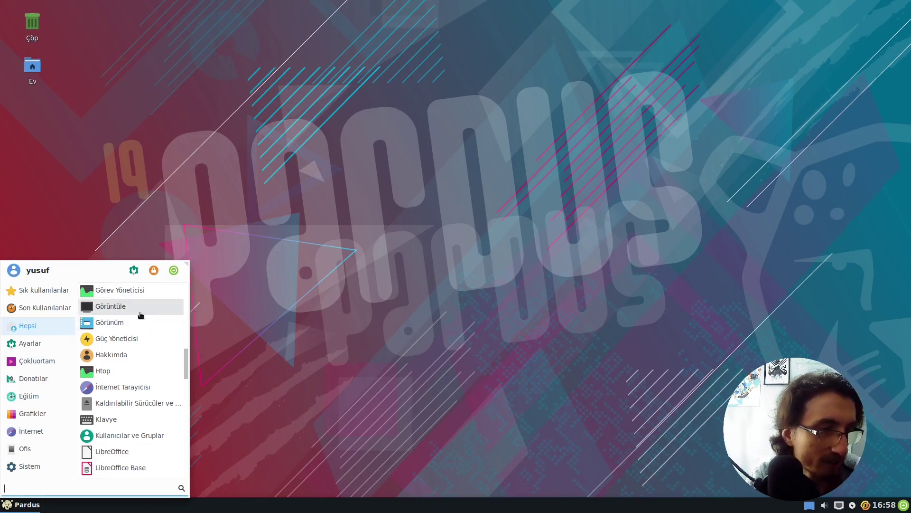
scroll(135, 314, "down", 1)
scroll(133, 351, "down", 2)
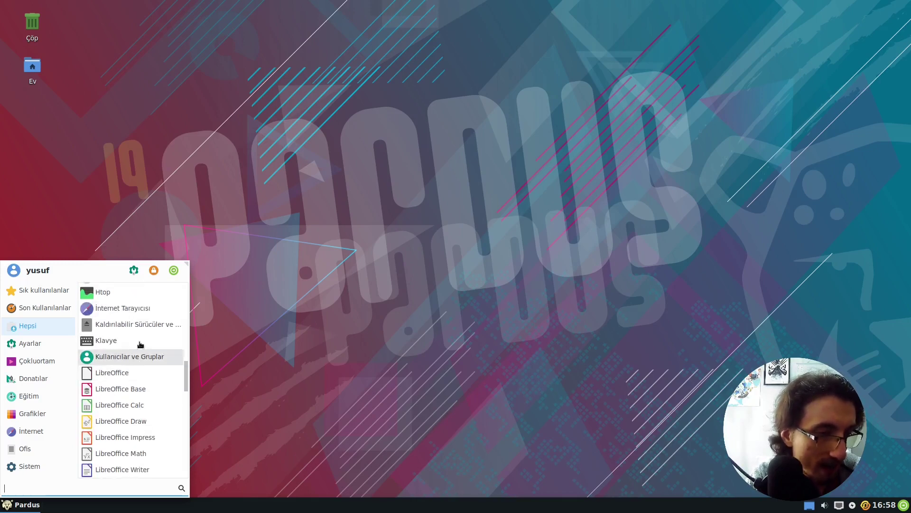
scroll(137, 399, "down", 1)
scroll(138, 401, "down", 3)
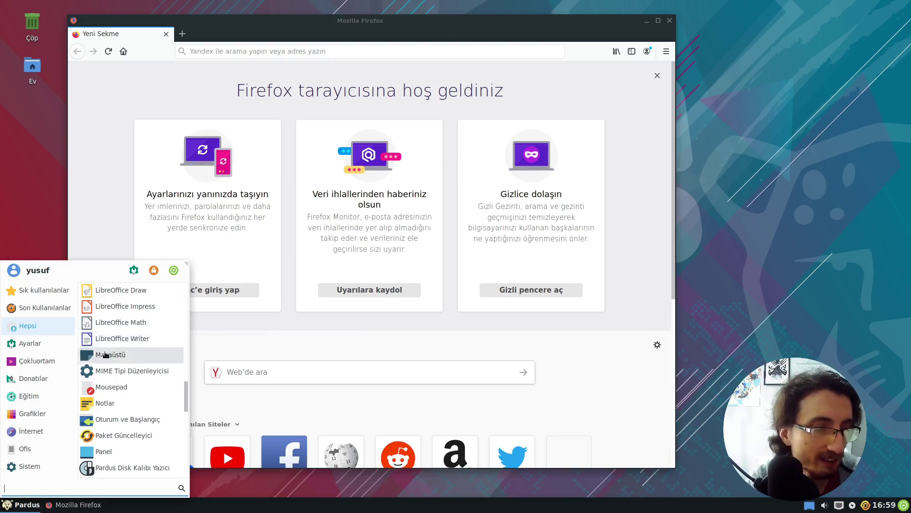
Launch Pardus Mağaza, close the Firefox window, and authorize the store with the account password.
scroll(155, 342, "down", 4)
scroll(154, 346, "down", 1)
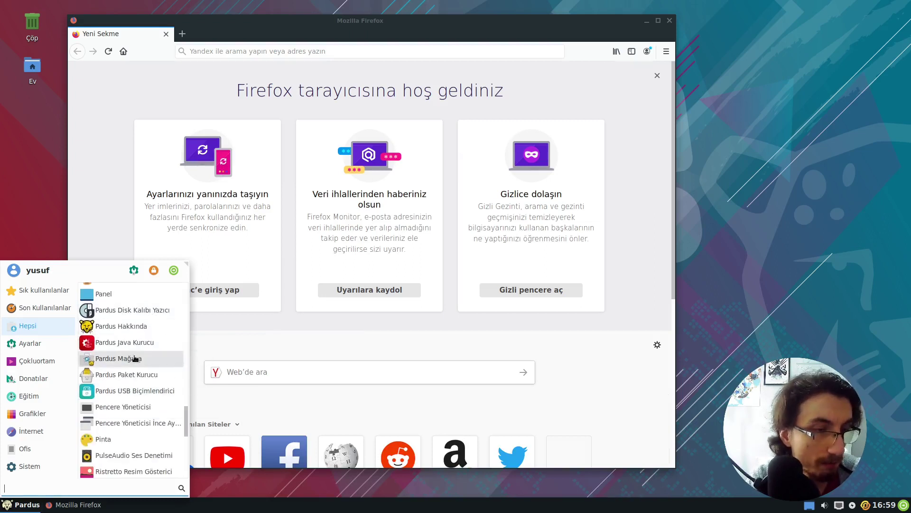
left_click(448, 21)
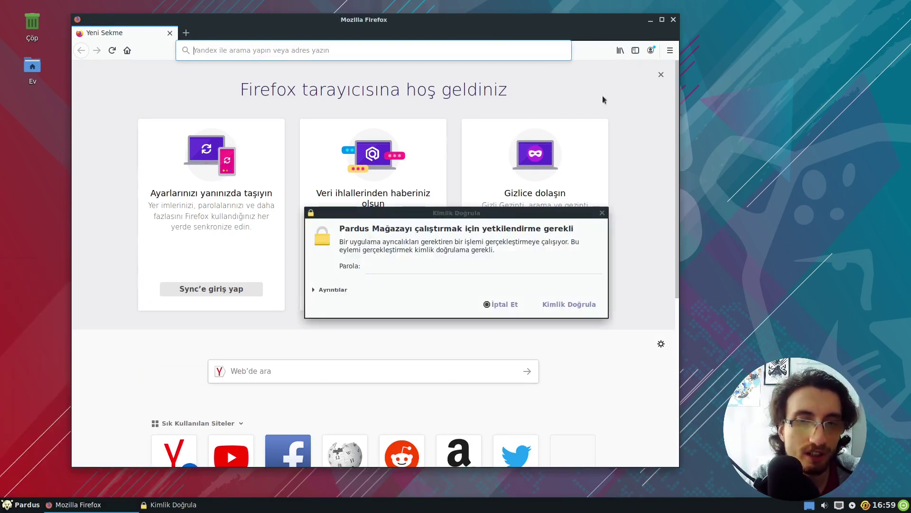
left_click(669, 21)
left_click(392, 266)
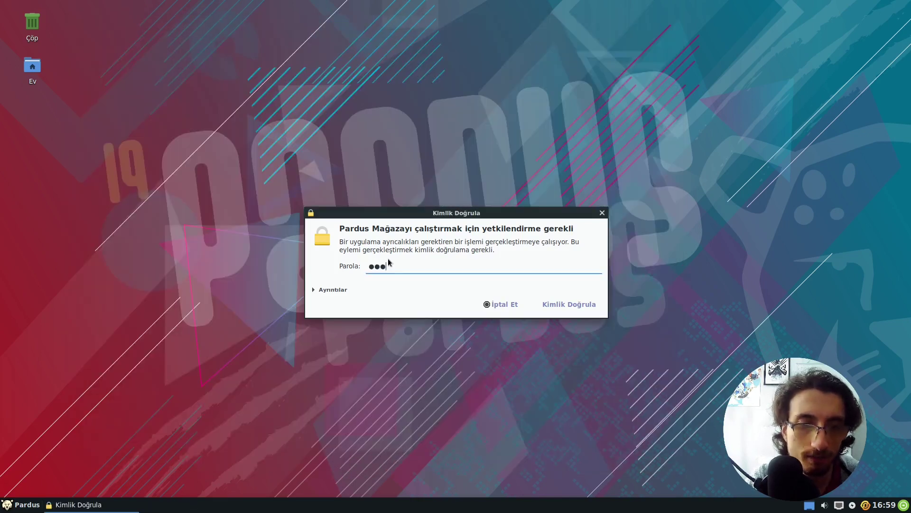
key("Return")
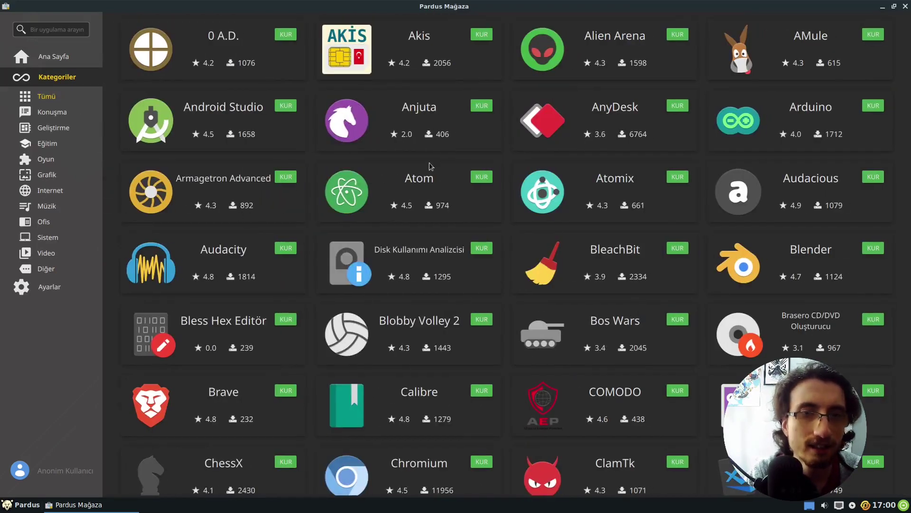
Browse the complete application catalogue in the Tümü category and return to its beginning.
scroll(342, 190, "down", 3)
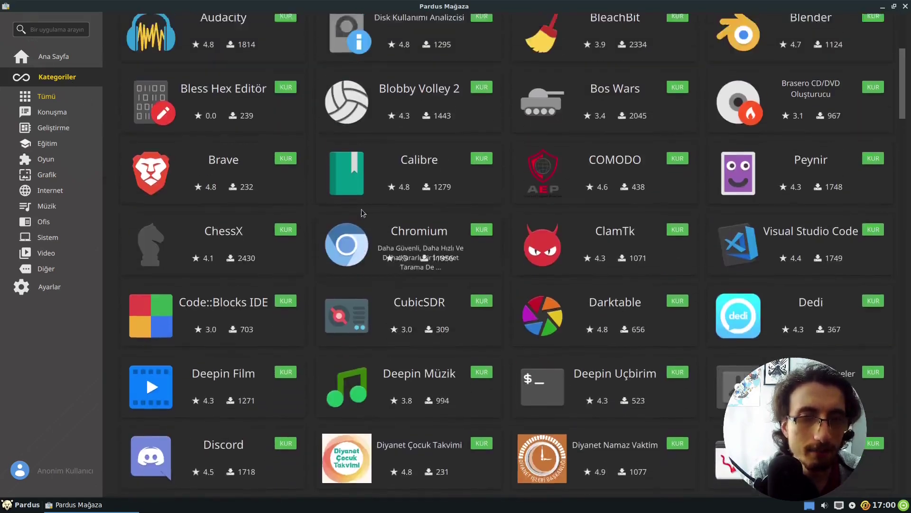
scroll(362, 212, "up", 4)
scroll(362, 212, "down", 9)
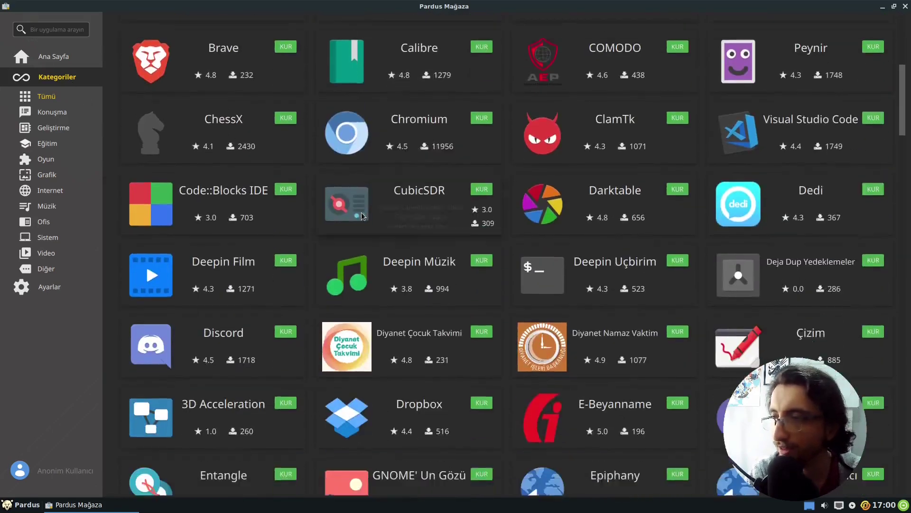
scroll(361, 215, "down", 20)
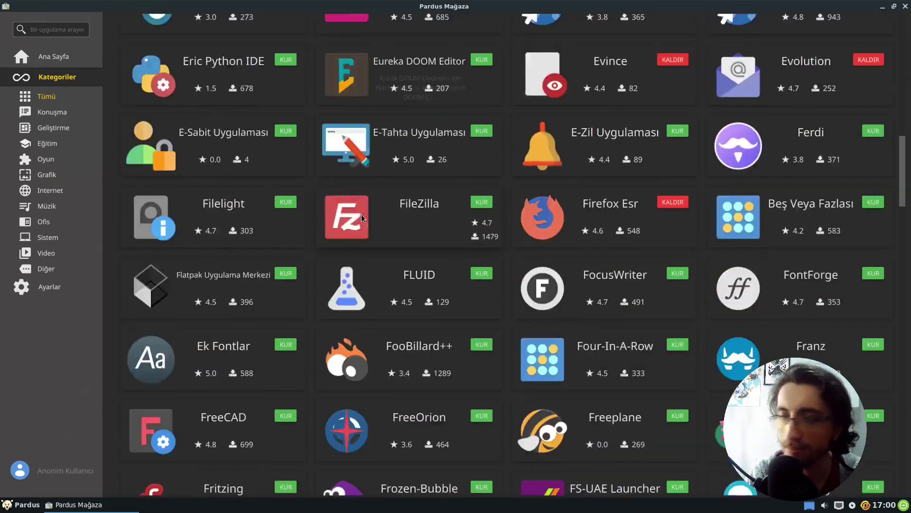
scroll(364, 223, "up", 20)
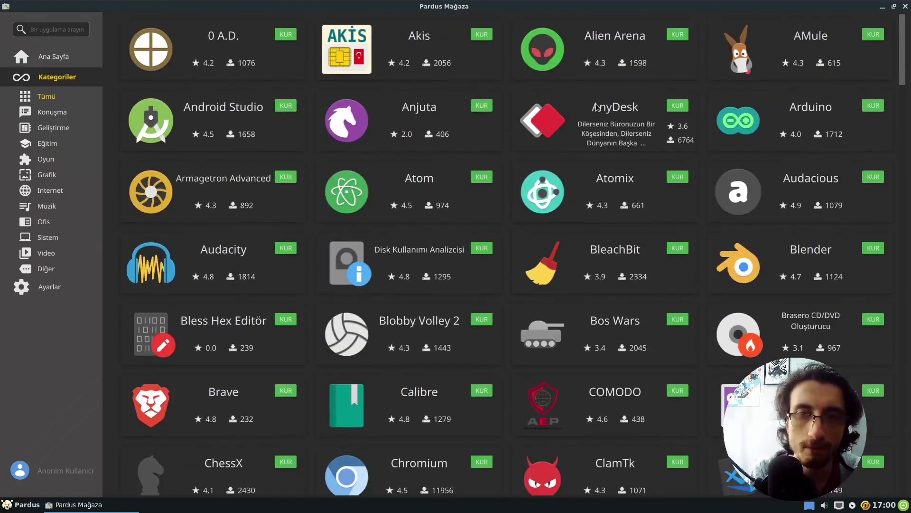
Open the AnyDesk entry and examine its disclaimer, screenshots, package information and ratings.
left_click(597, 112)
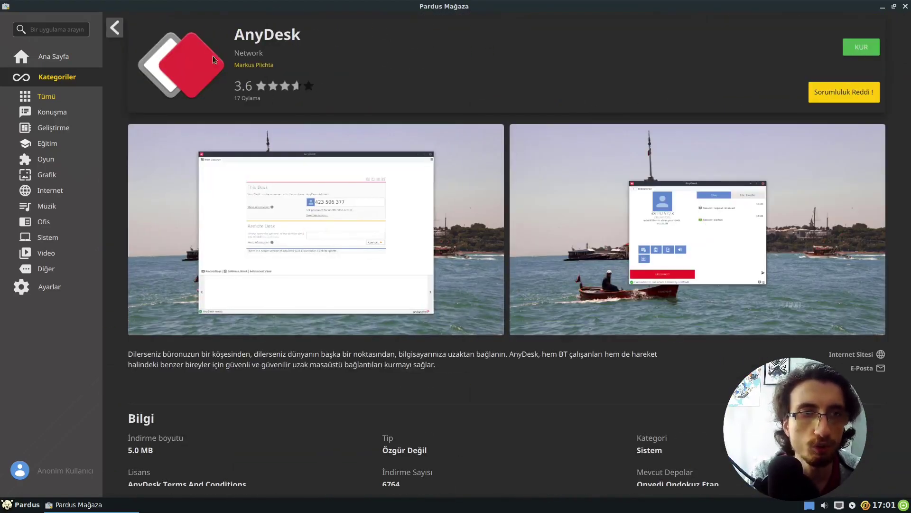
scroll(395, 176, "down", 5)
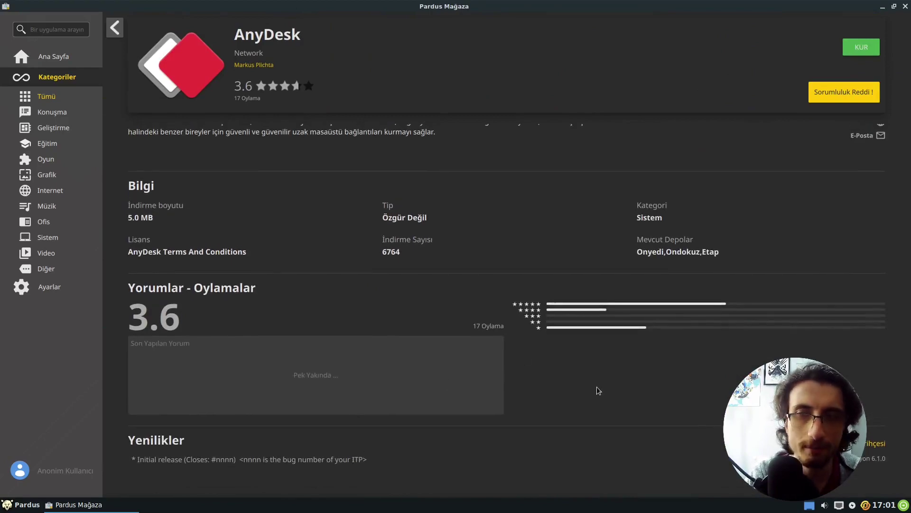
scroll(597, 387, "up", 5)
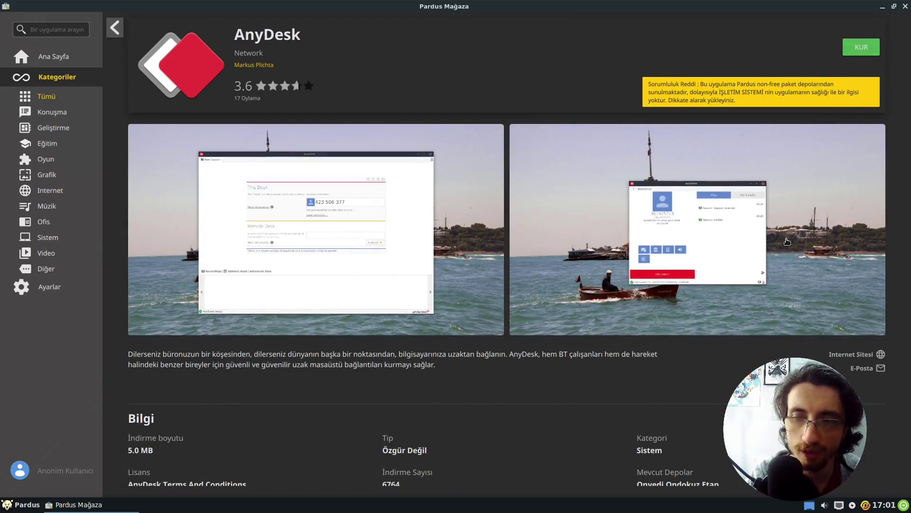
scroll(787, 244, "down", 3)
scroll(335, 280, "down", 1)
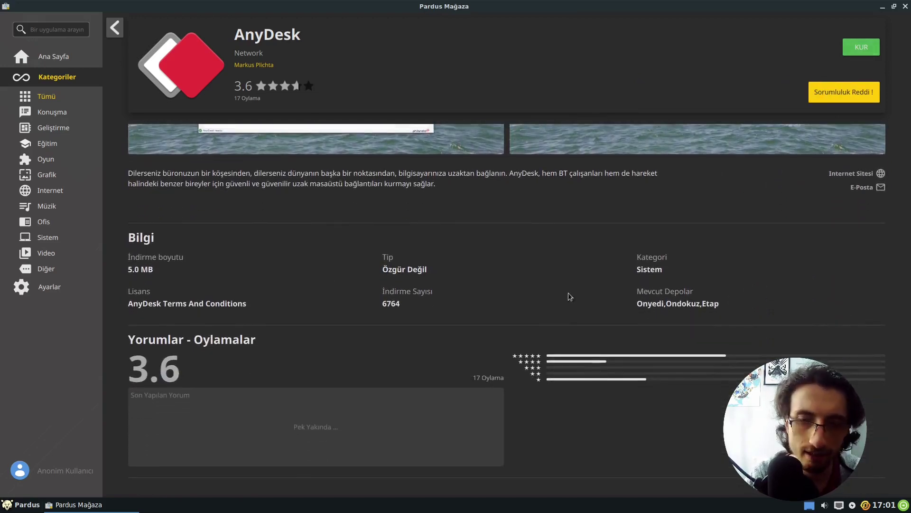
Leave the AnyDesk page and browse the Konuşma, Geliştirme, Oyun and Internet categories.
left_click(115, 28)
left_click(52, 112)
left_click(56, 129)
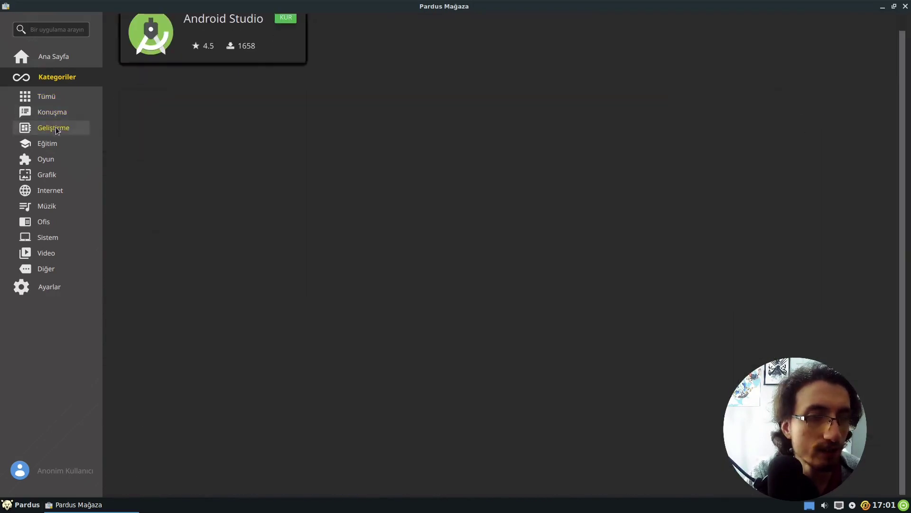
left_click(48, 159)
left_click(53, 190)
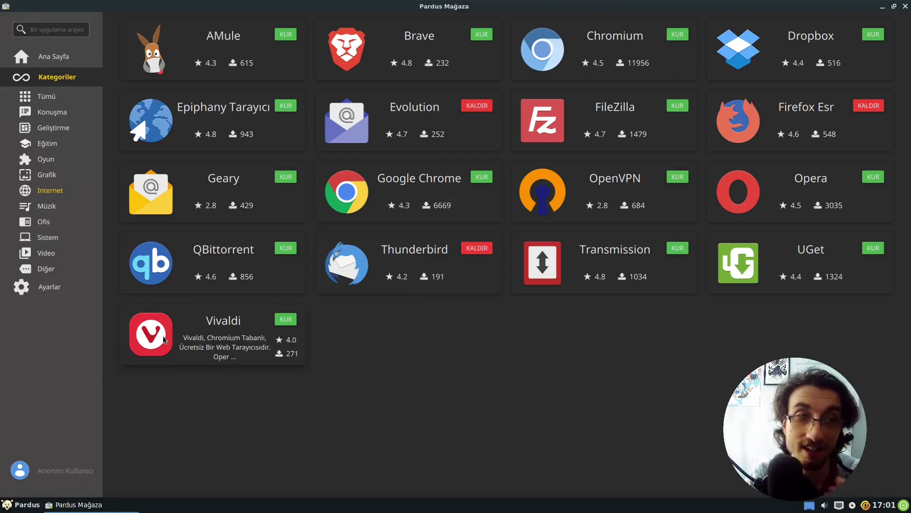
Search the store for "discord" and examine the Discord entry's description, package information and ratings.
left_click(48, 29)
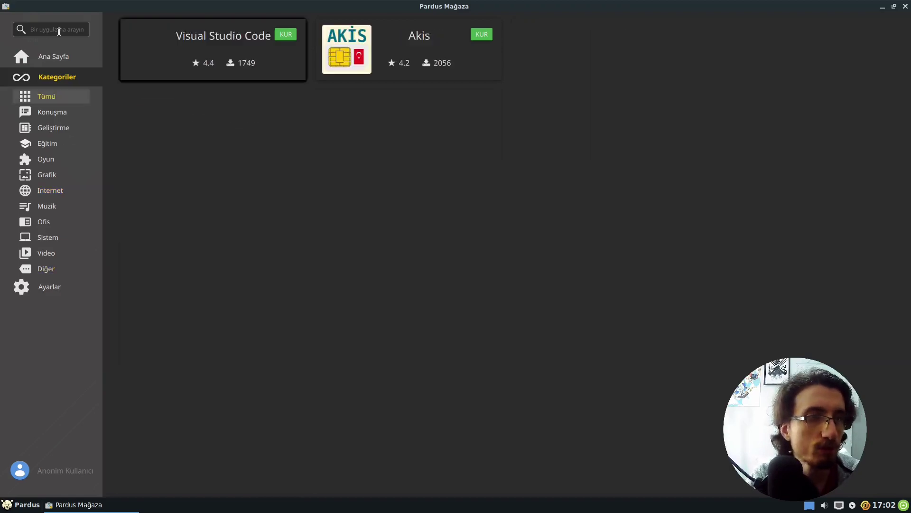
type("discord")
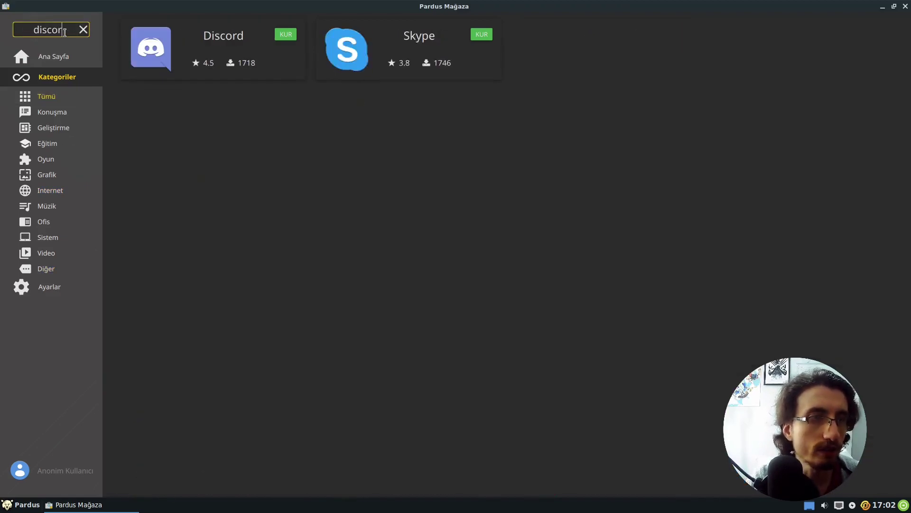
left_click(215, 42)
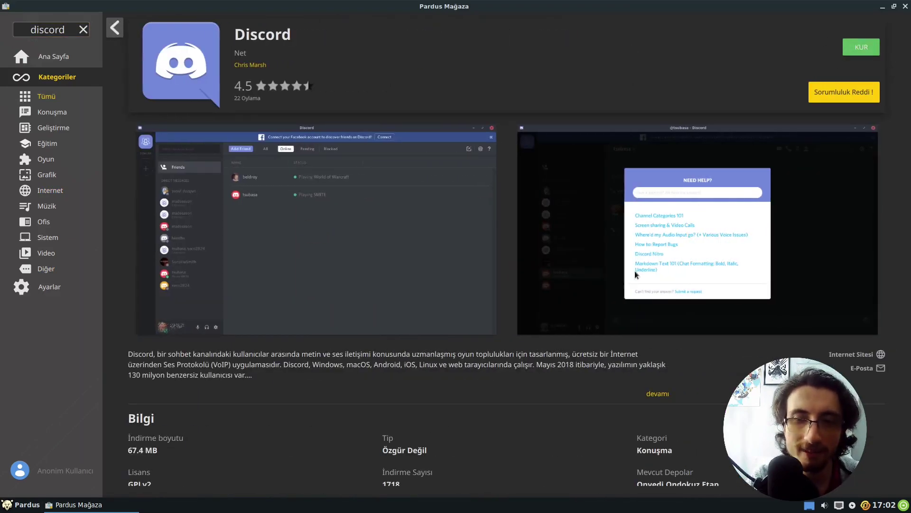
scroll(631, 277, "down", 3)
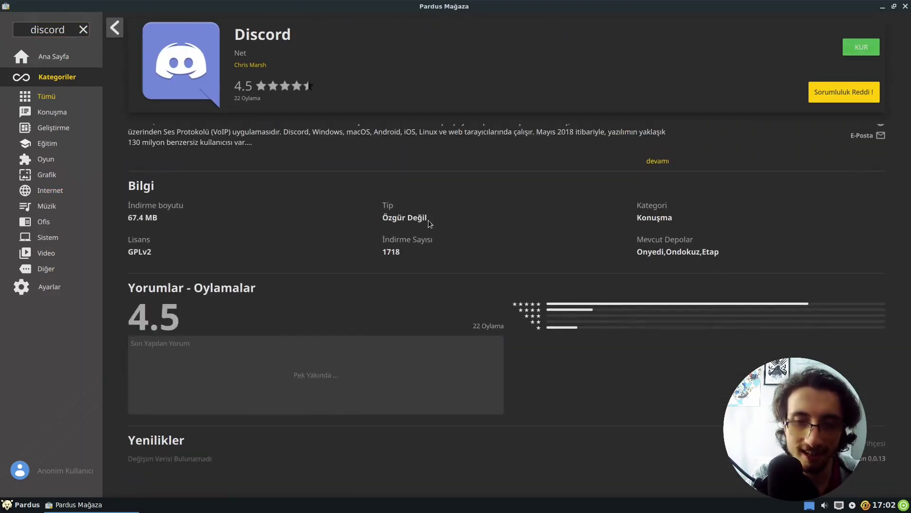
Leave the Discord page, clear the search text, and close Pardus Mağaza.
left_click(114, 28)
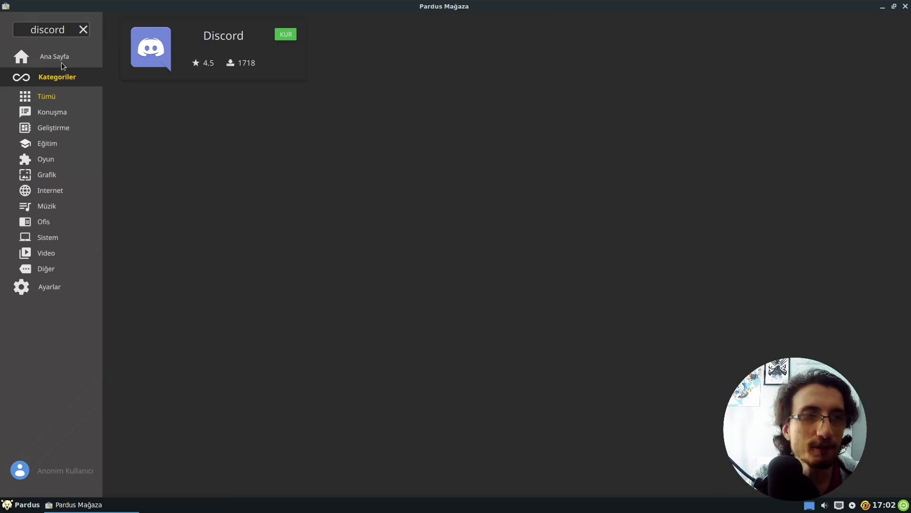
left_click(82, 30)
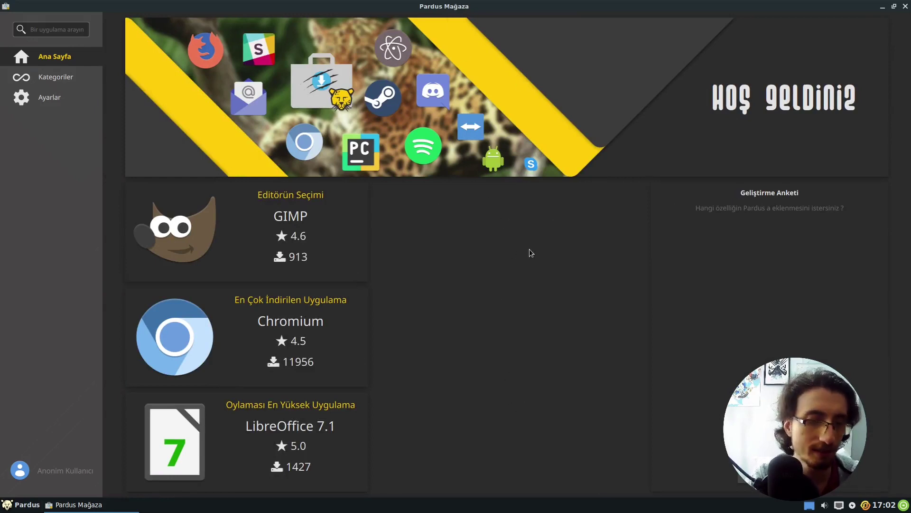
key("alt+F4")
Launch Pardus Paket Kurucu from the full application list and shift its window slightly sideways.
key("super")
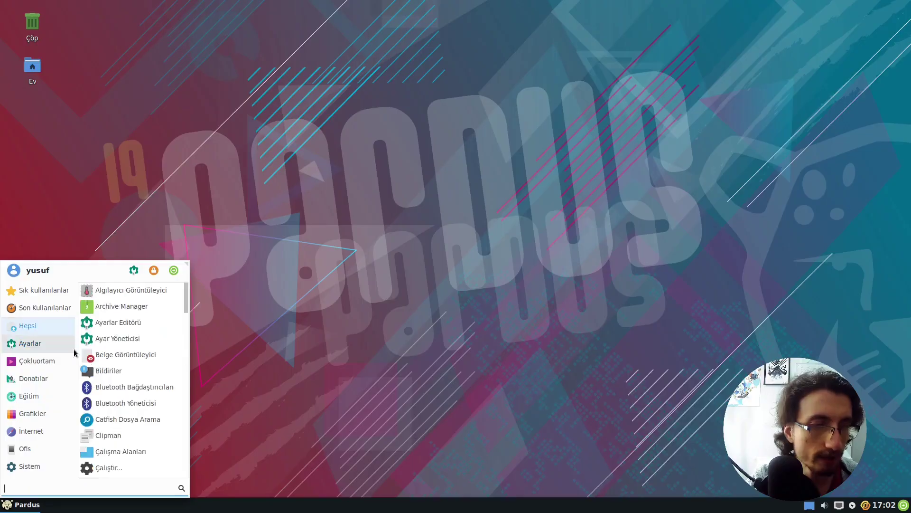
scroll(96, 369, "down", 10)
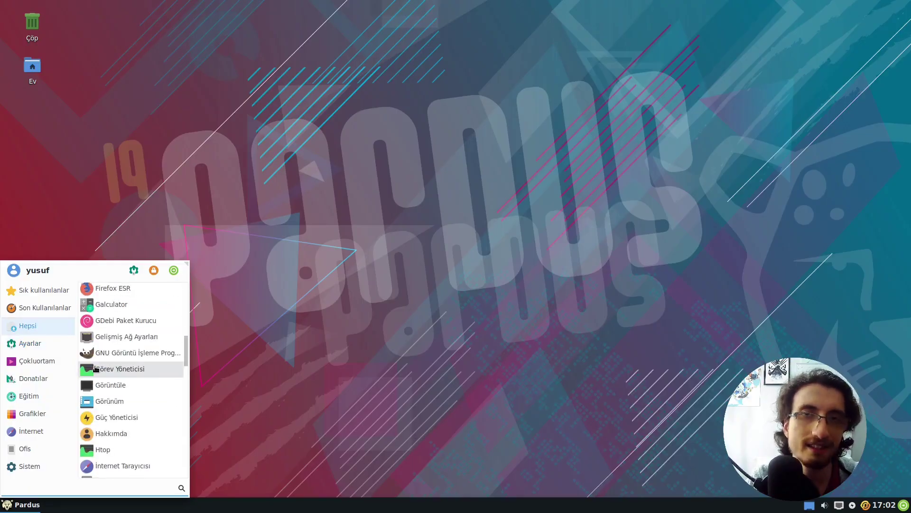
scroll(96, 369, "down", 3)
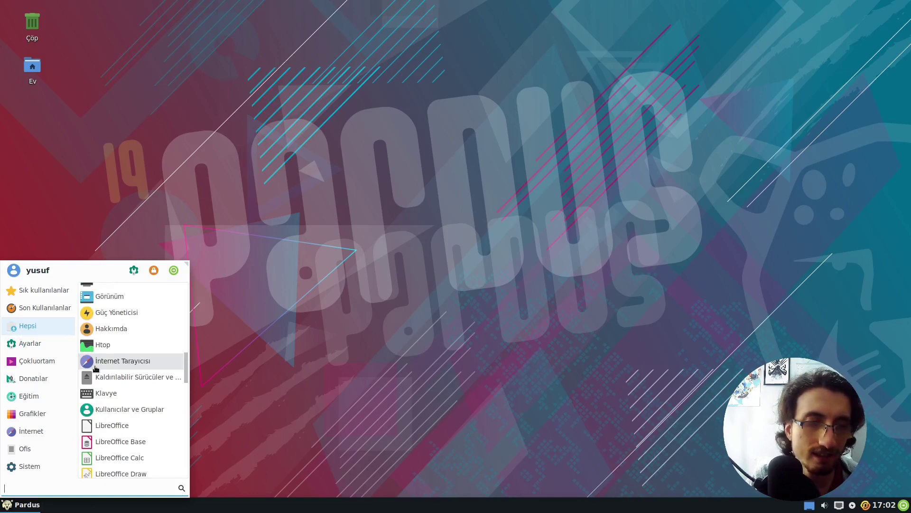
scroll(96, 369, "down", 4)
scroll(96, 373, "down", 10)
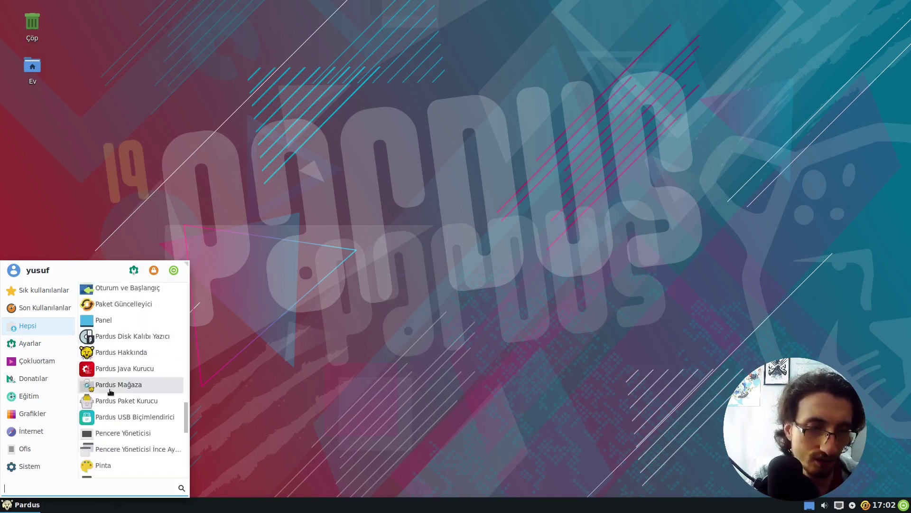
scroll(127, 373, "down", 2)
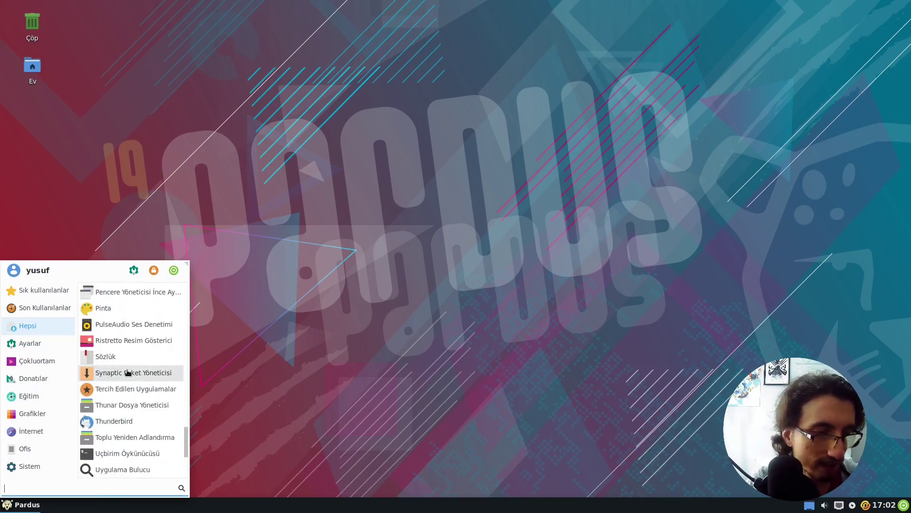
scroll(127, 367, "up", 4)
scroll(131, 356, "down", 1)
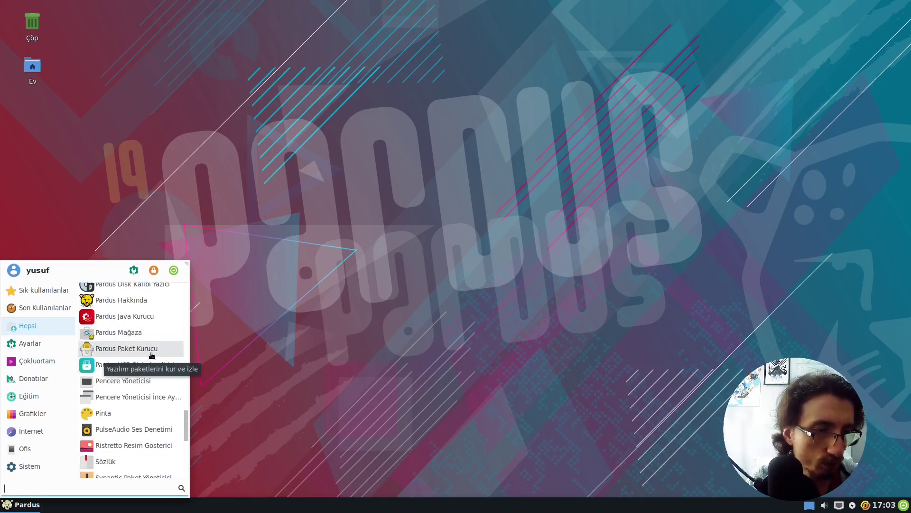
left_click(151, 354)
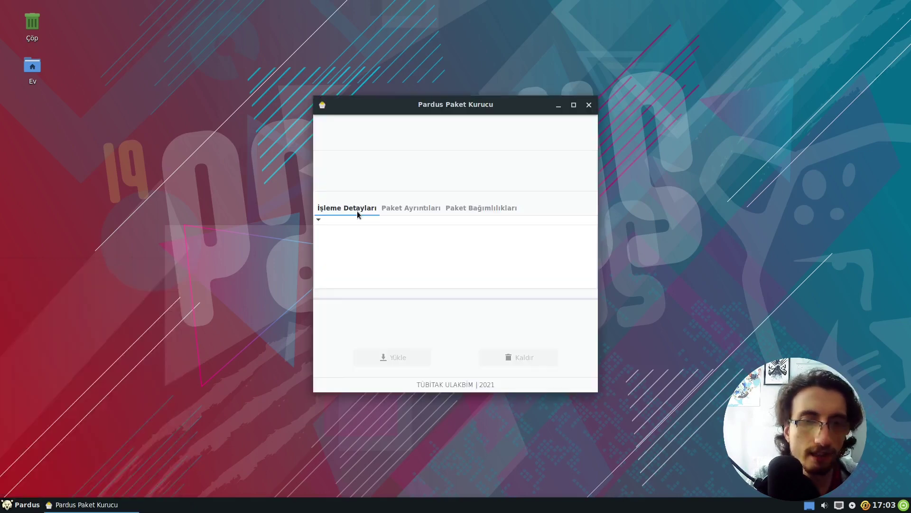
left_click_drag(433, 107, 461, 107)
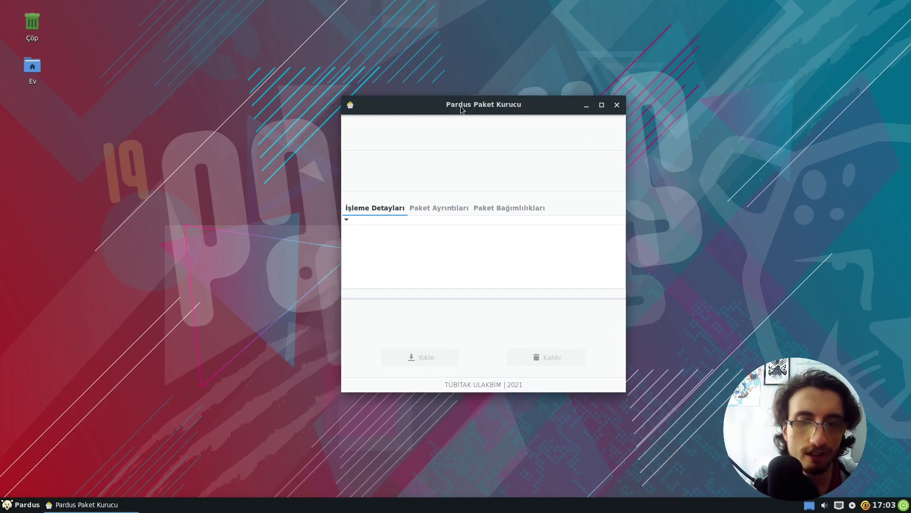
Close Pardus Paket Kurucu, open GDebi Paket Kurucu from the full application list to view its window, and close it.
left_click(617, 105)
left_click(21, 504)
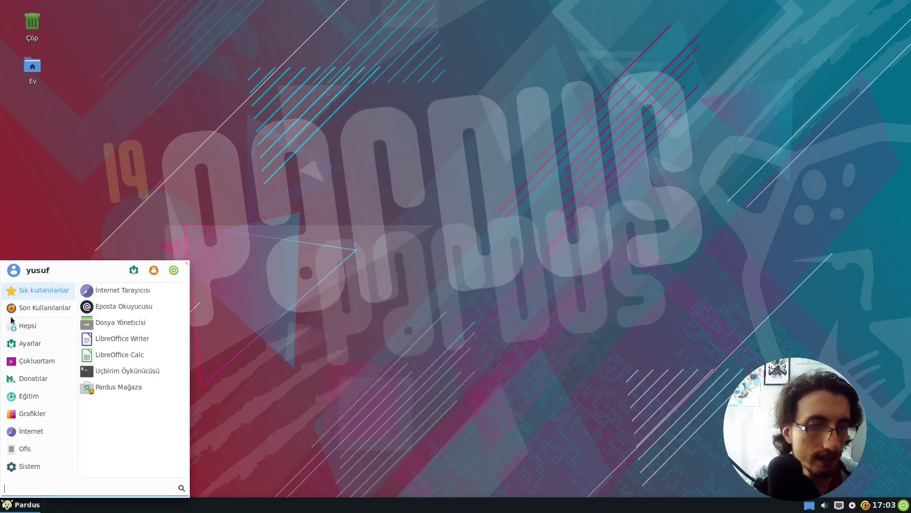
left_click(36, 327)
scroll(137, 359, "down", 3)
scroll(136, 358, "down", 3)
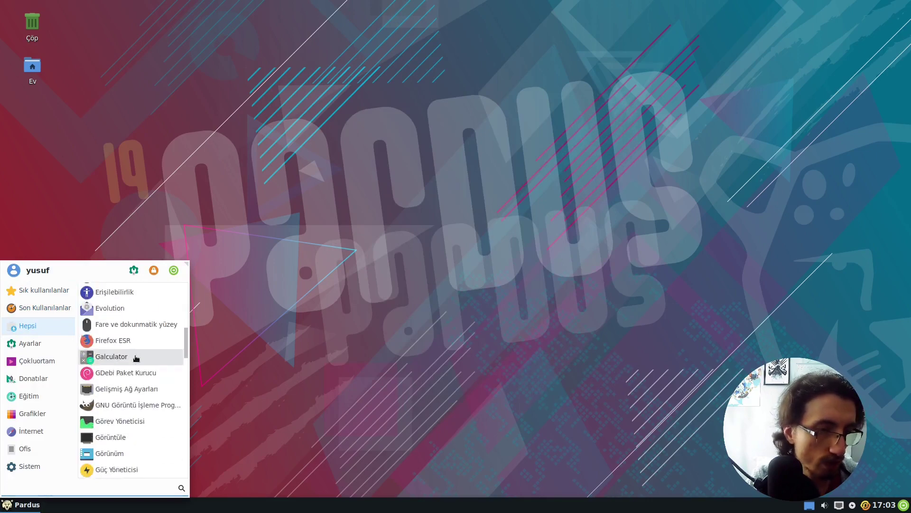
left_click(139, 372)
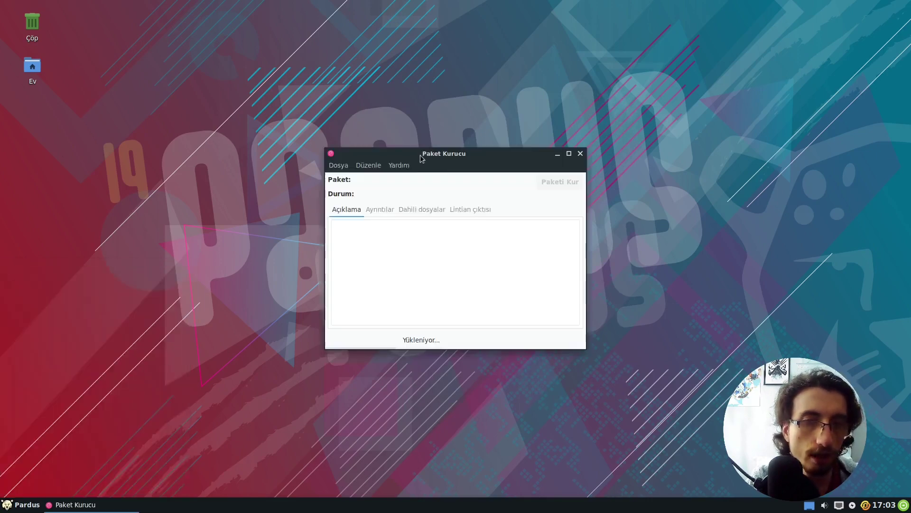
left_click_drag(420, 158, 449, 157)
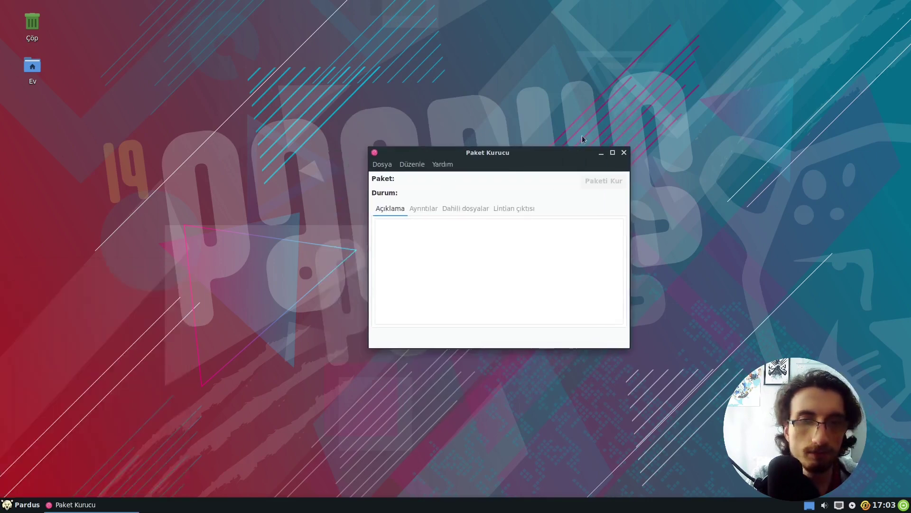
left_click(622, 152)
Browse the full application list past the Pardus tools and launch Synaptic Paket Yöneticisi.
left_click(6, 506)
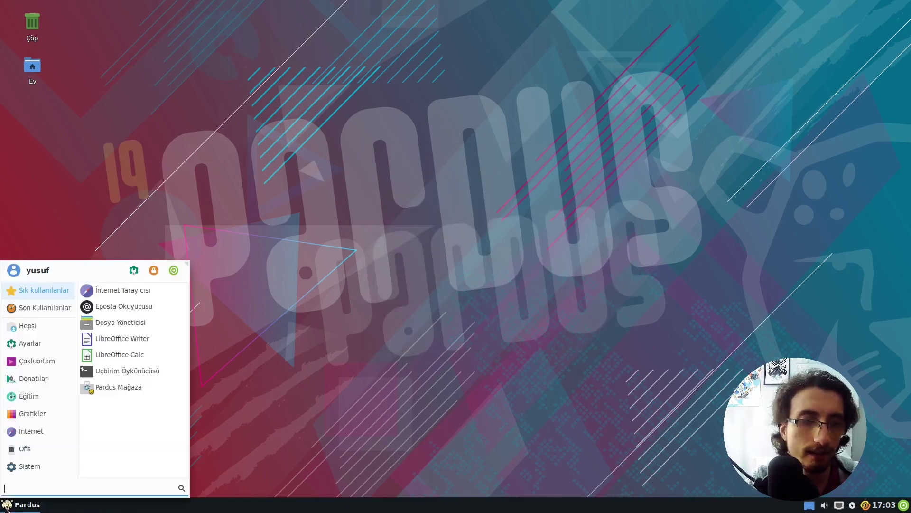
left_click(45, 307)
left_click(43, 325)
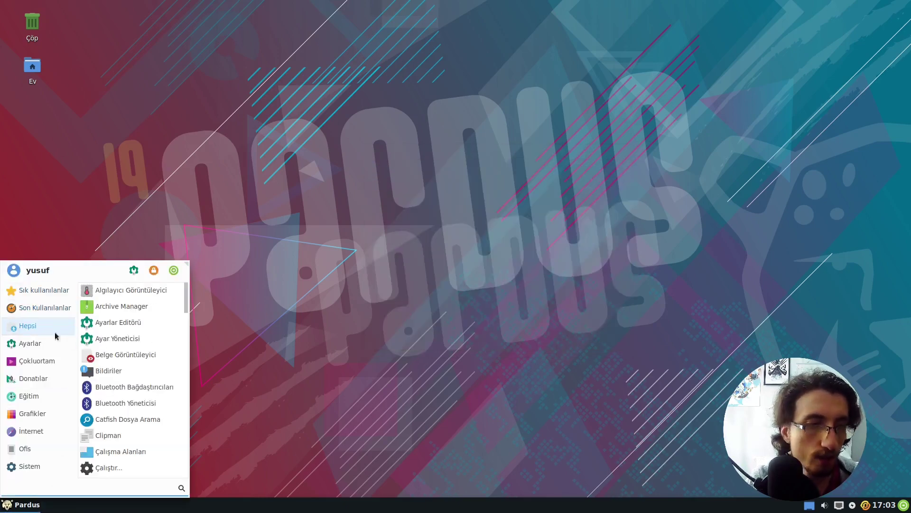
scroll(116, 366, "down", 4)
scroll(116, 365, "down", 15)
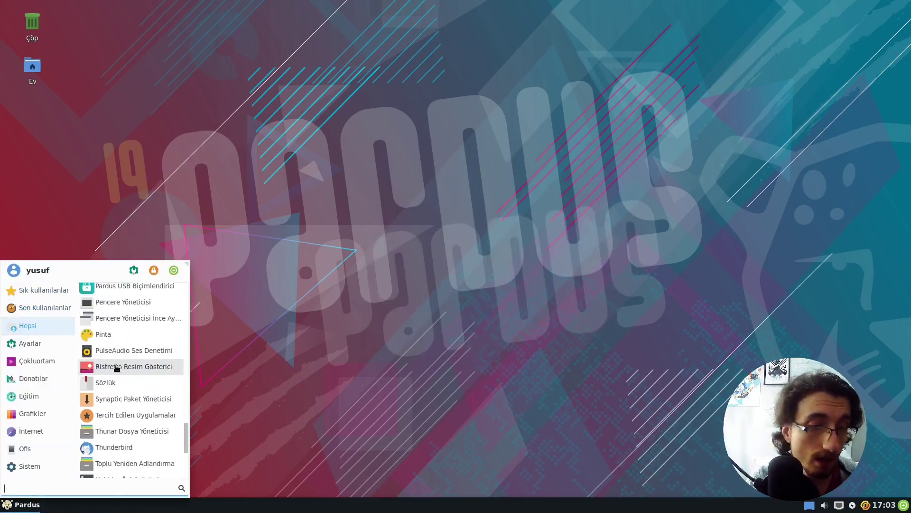
scroll(151, 361, "up", 3)
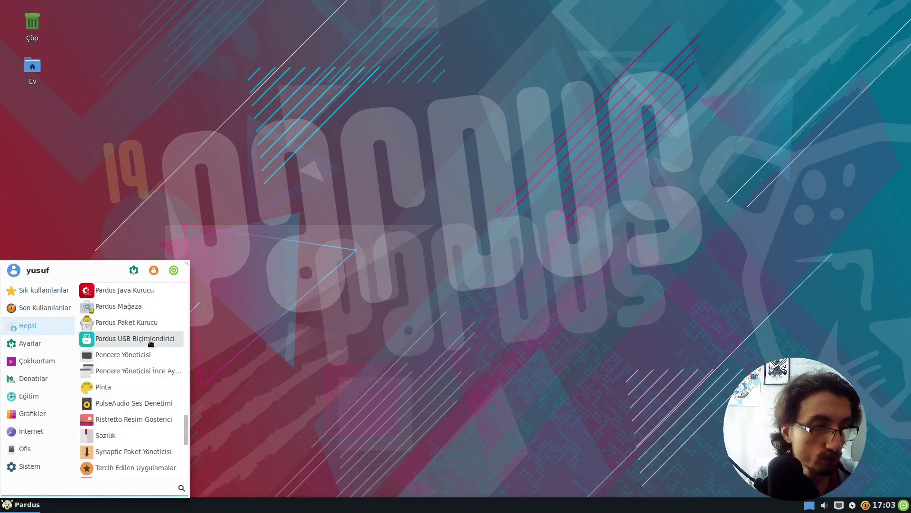
scroll(153, 347, "up", 4)
scroll(154, 332, "down", 7)
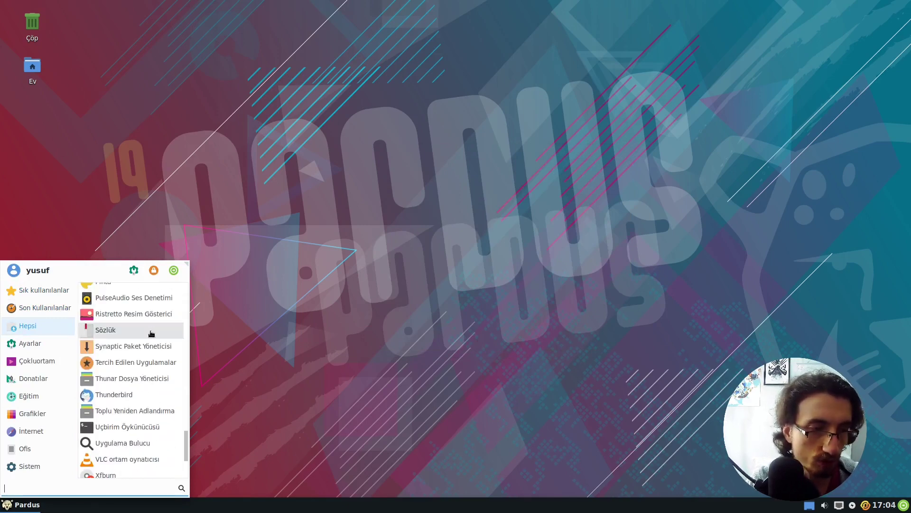
scroll(154, 331, "down", 2)
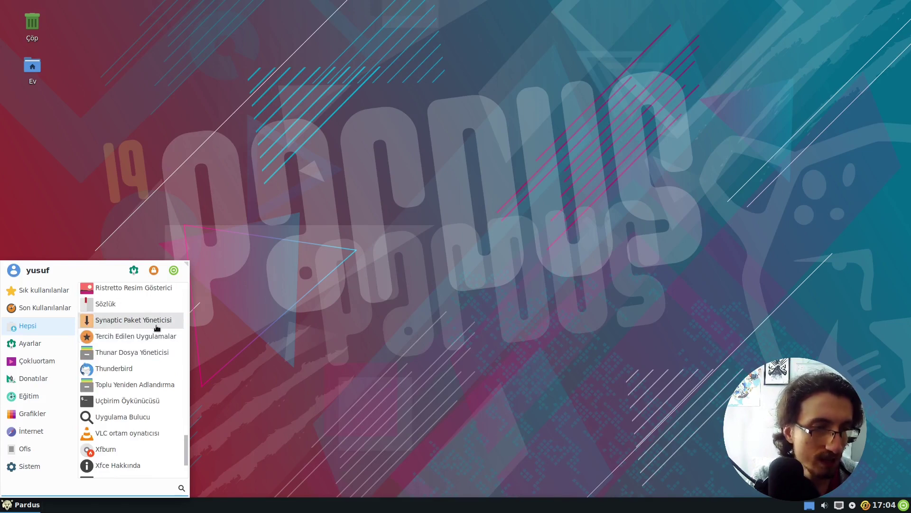
left_click(156, 319)
Enter the account password to authorize running Synaptic Paket Yöneticisi, retrying after the first attempt.
type("●●●●")
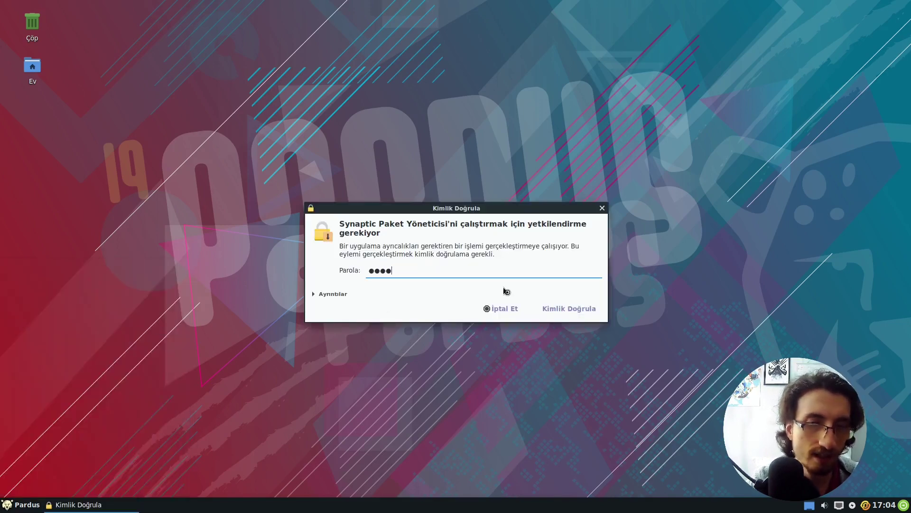
type("●●")
key("Return")
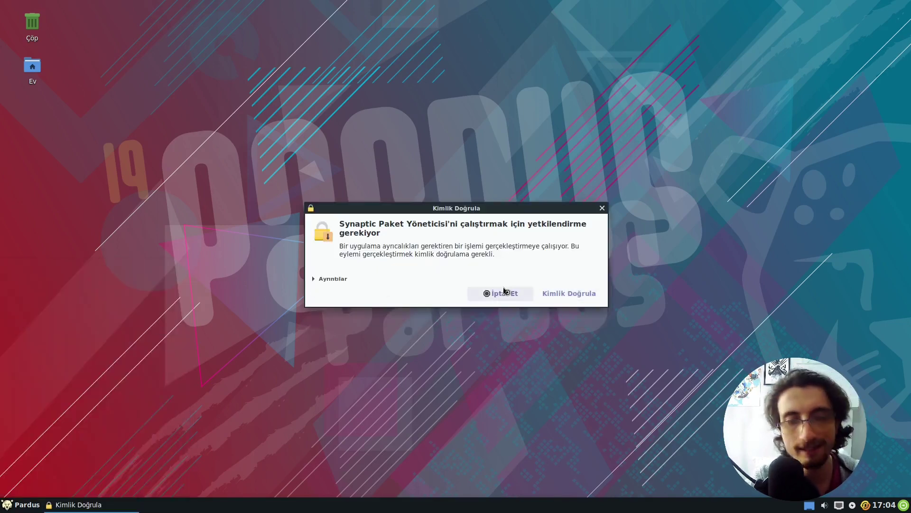
type("●●●")
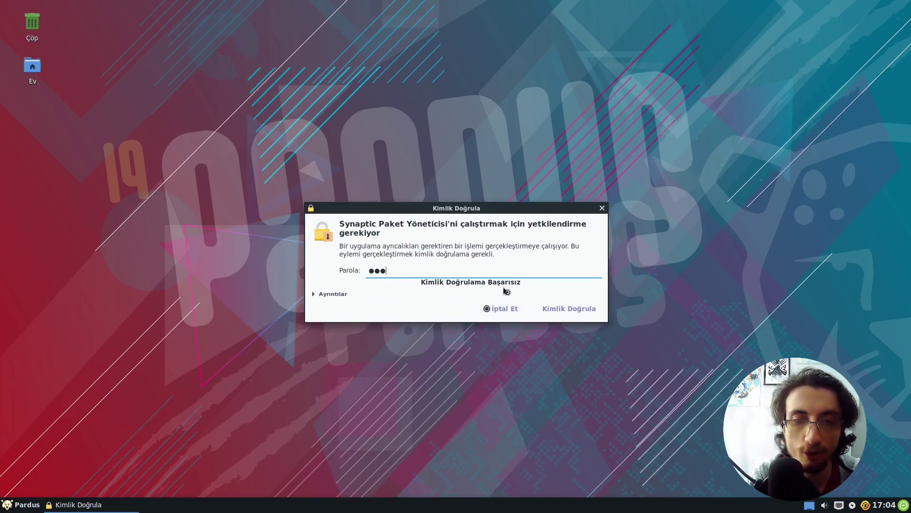
type("●")
key("Return")
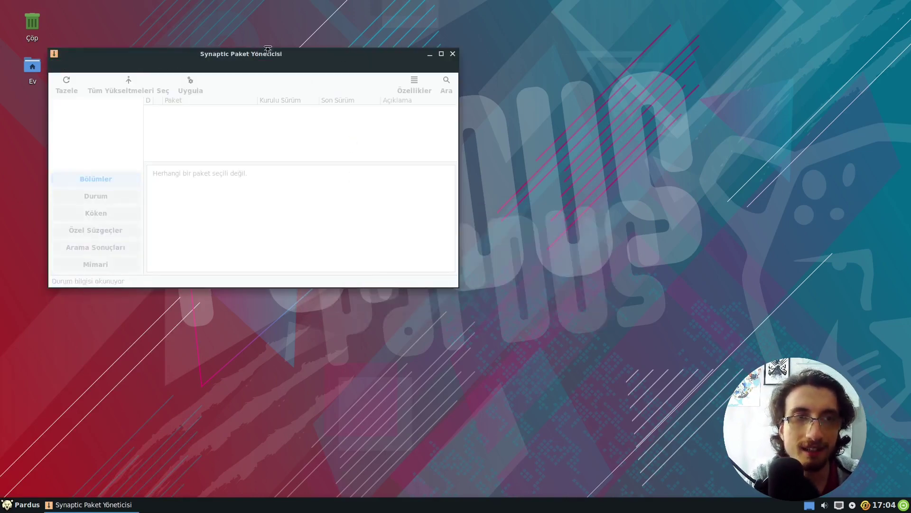
Move the Synaptic Paket Yöneticisi window towards the middle of the desktop.
left_click_drag(278, 53, 438, 55)
left_click_drag(473, 118, 525, 125)
left_click(603, 127)
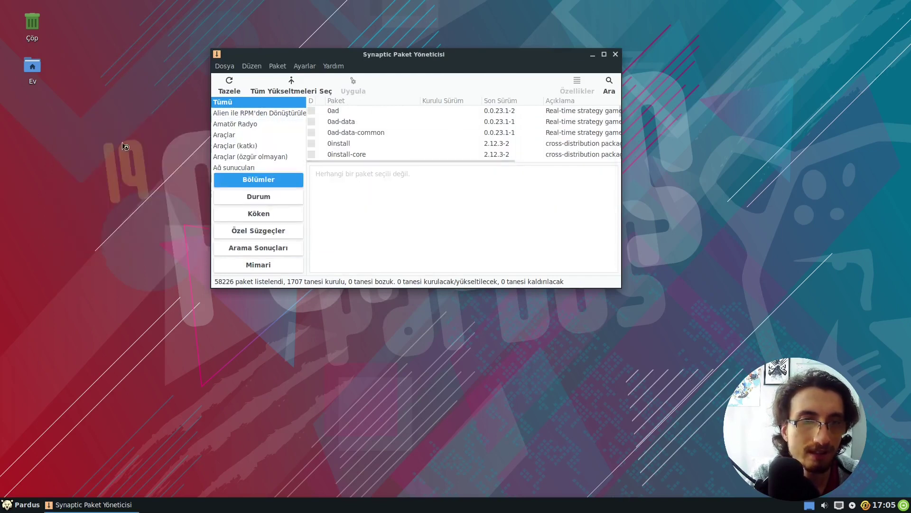
Launch Pardus Mağaza from the favourite applications and authorize it with the account password.
left_click(22, 504)
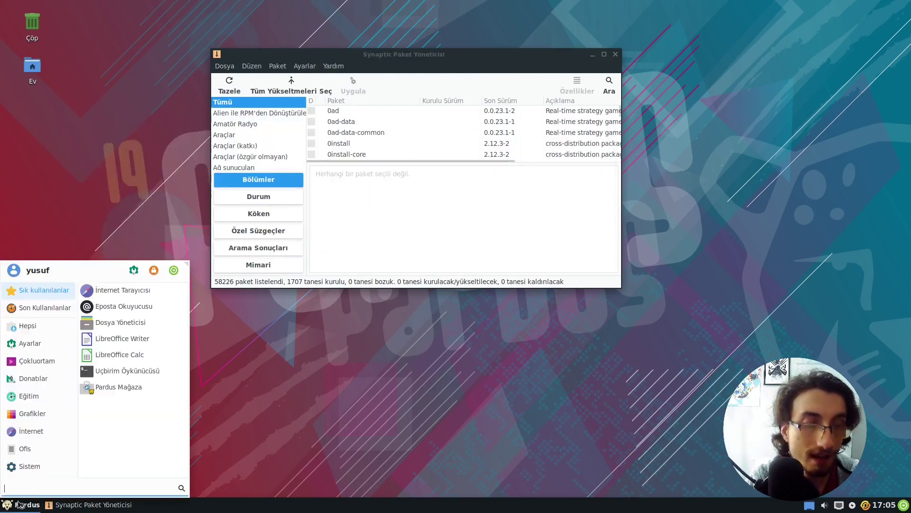
left_click(157, 387)
type("●●●●●")
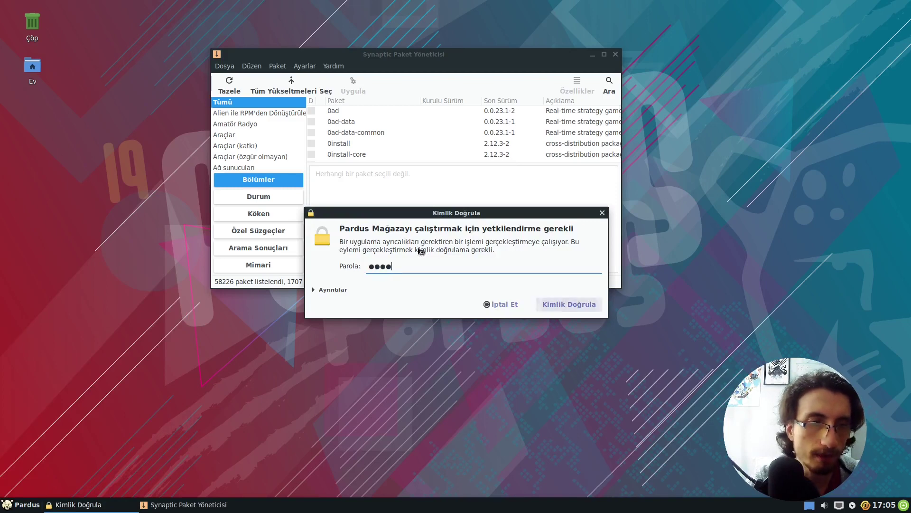
key("Return")
Rearrange the Synaptic and Pardus Mağaza windows to compare their interfaces, and close Pardus Mağaza.
left_click_drag(475, 54, 349, 30)
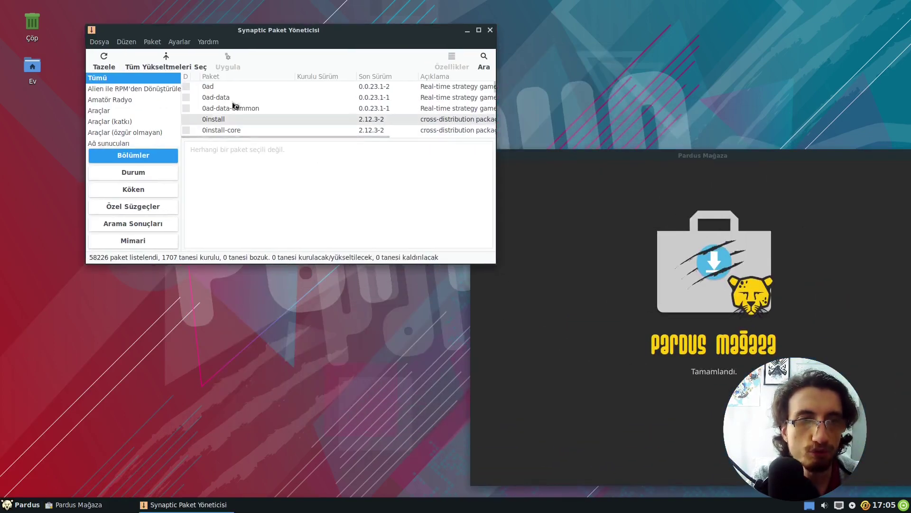
scroll(238, 102, "down", 2)
scroll(240, 100, "up", 2)
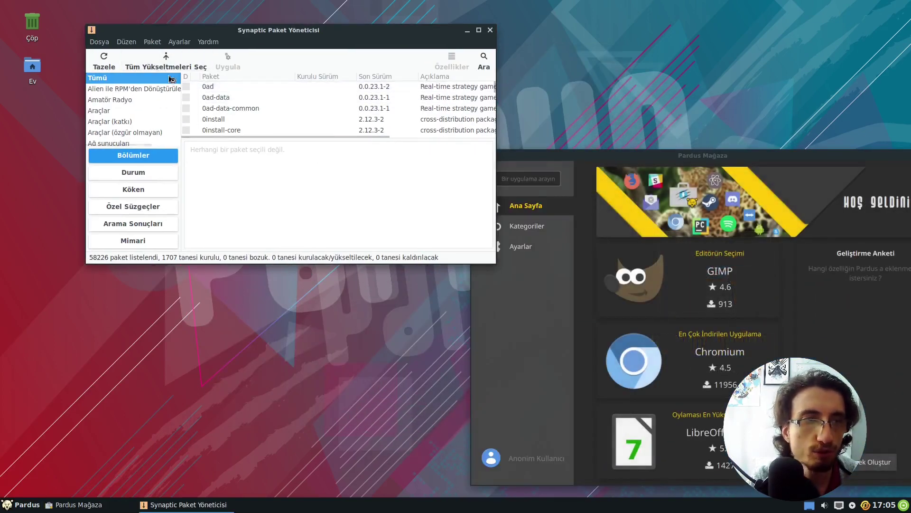
left_click_drag(247, 56, 202, 47)
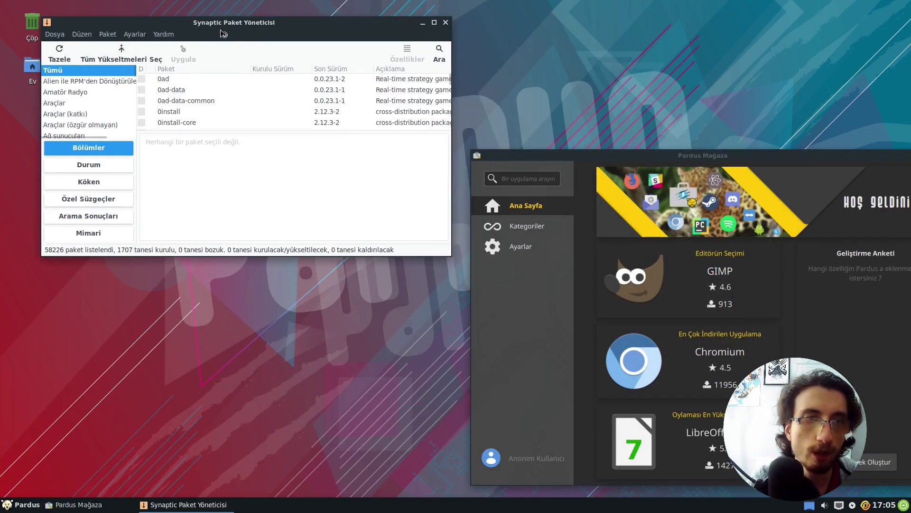
left_click_drag(601, 158, 386, 48)
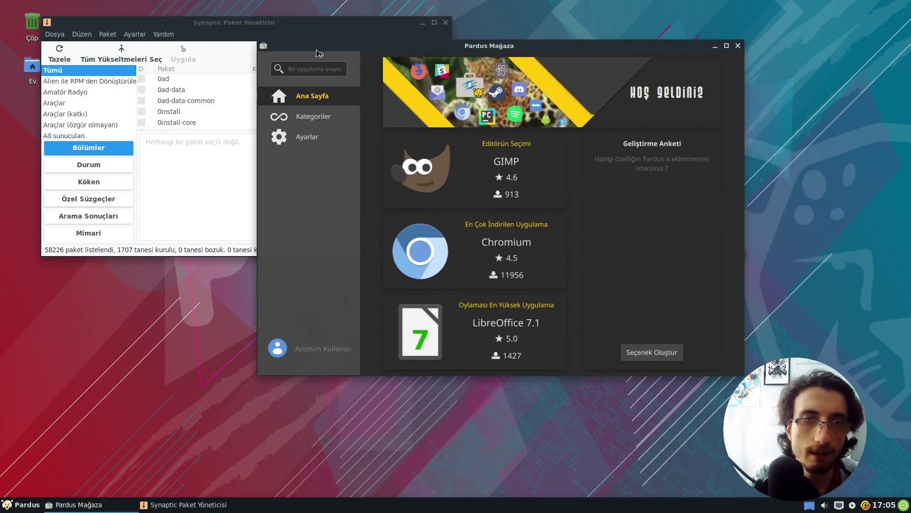
left_click(737, 46)
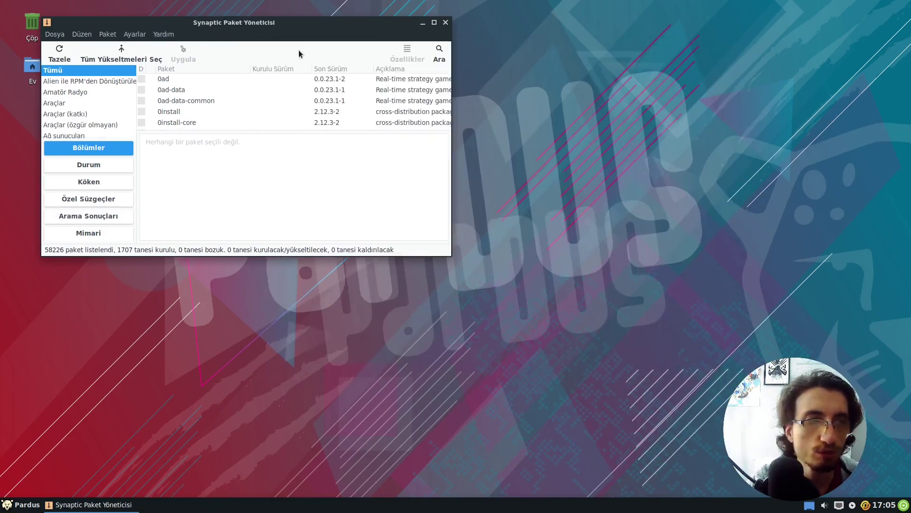
Maximize Synaptic, preview the extra changes needed for marking all upgrades, cancel them, and close Synaptic.
left_click_drag(121, 21, 371, 88)
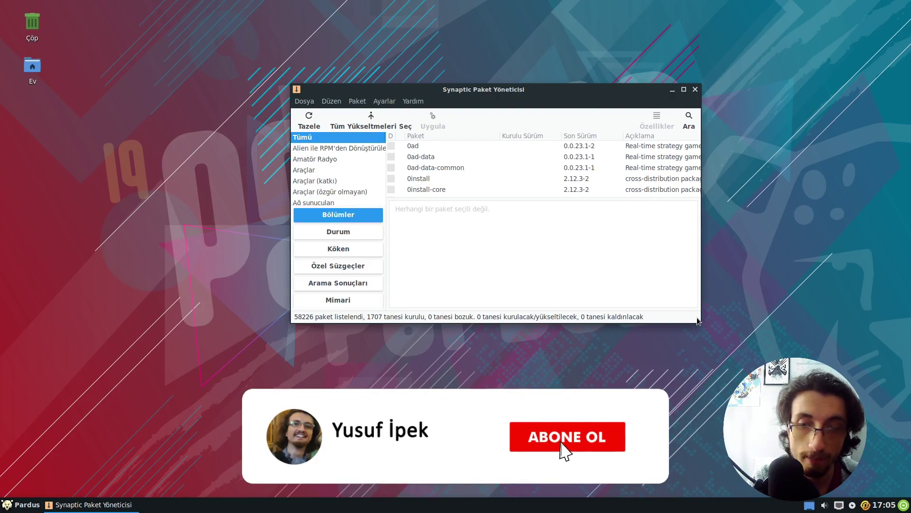
double_click(445, 93)
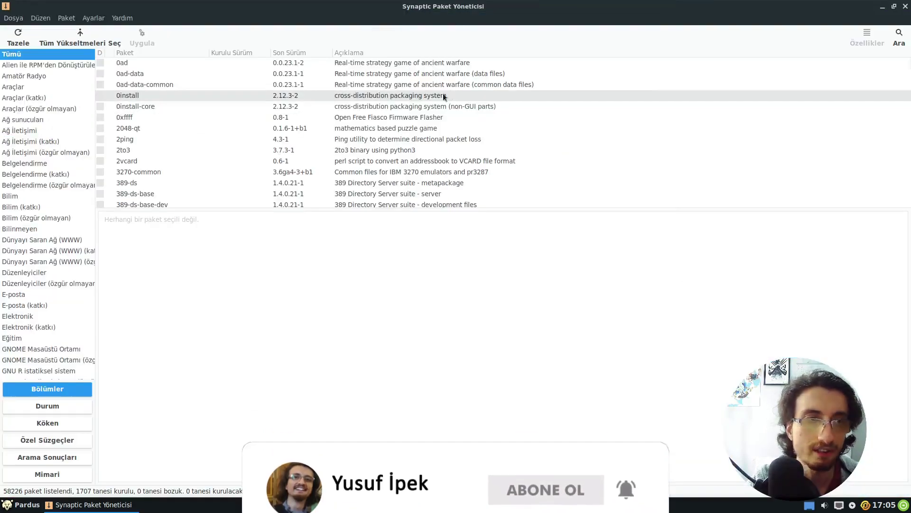
key("ctrl+g")
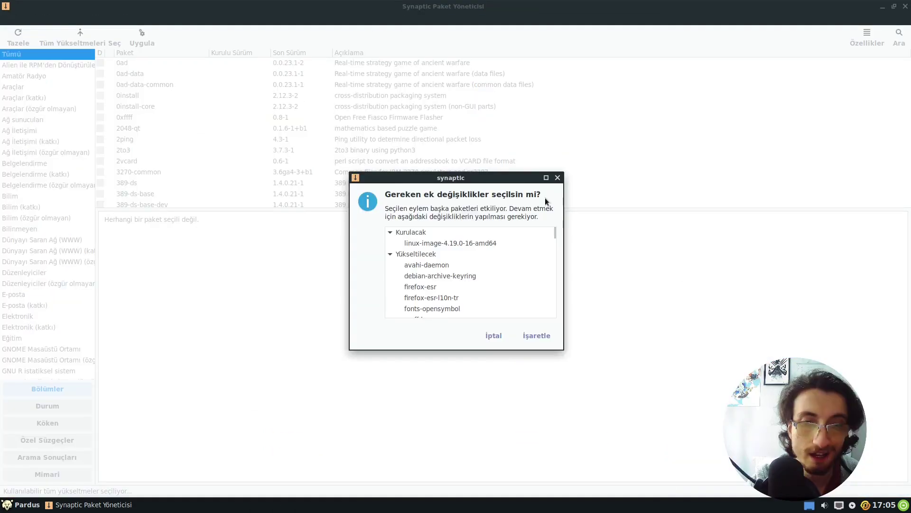
left_click(495, 338)
double_click(781, 5)
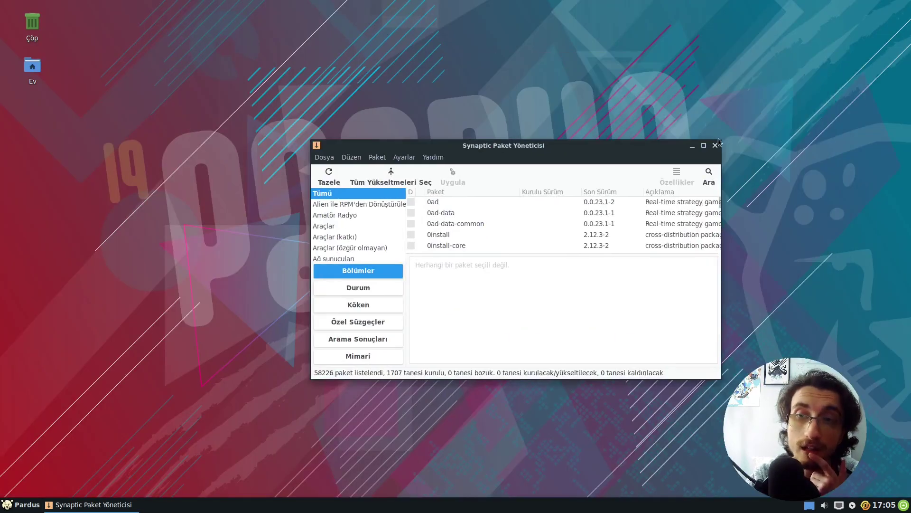
left_click(715, 146)
Reopen Pardus Mağaza and turn off Animasyonları Etkinleştir in its settings.
left_click(22, 504)
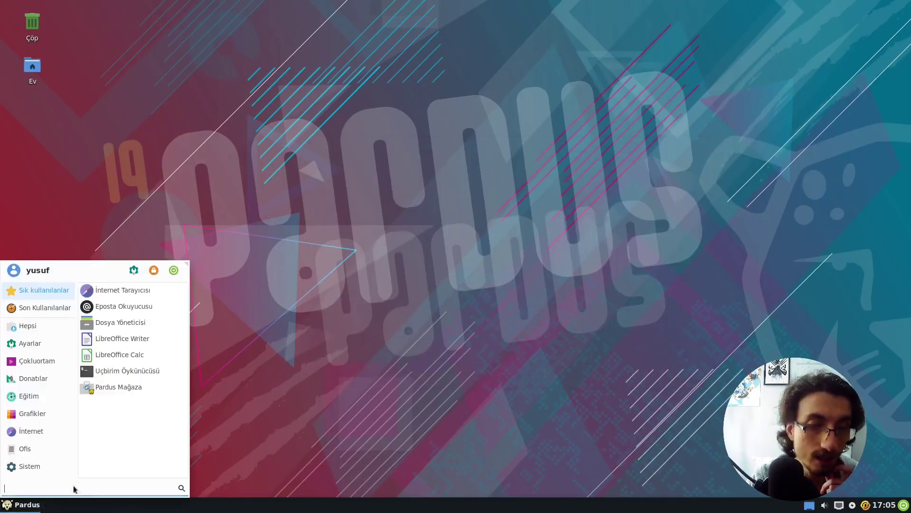
left_click(156, 389)
left_click(205, 29)
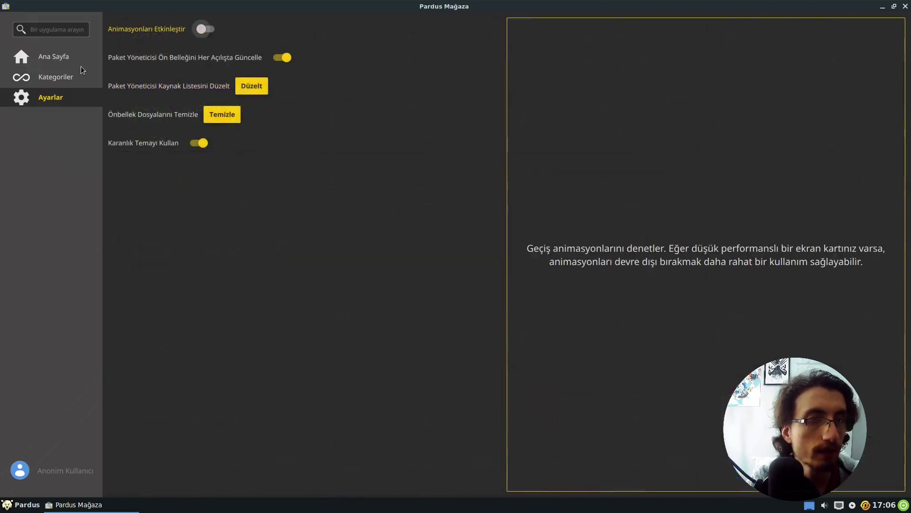
Browse all applications in the Tümü category of Pardus Mağaza and close the store.
left_click(66, 59)
left_click(60, 80)
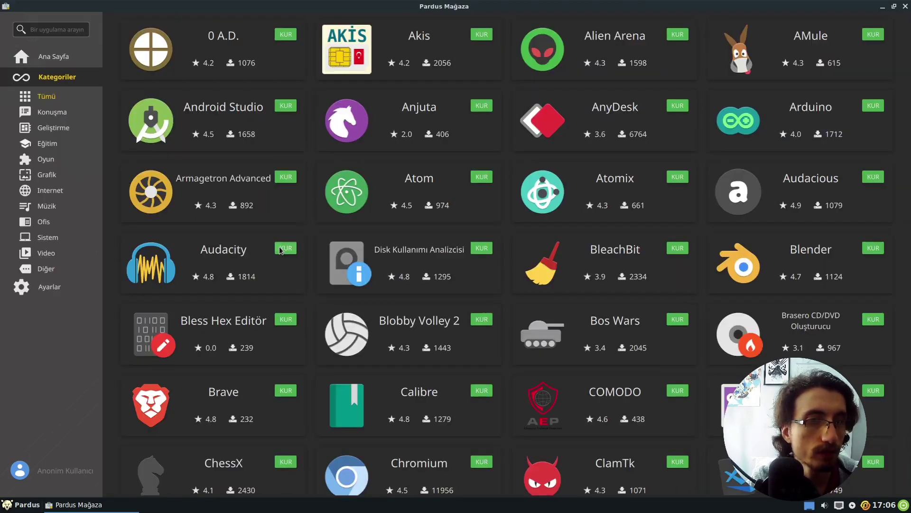
scroll(280, 249, "down", 2)
scroll(281, 250, "up", 1)
scroll(279, 247, "down", 15)
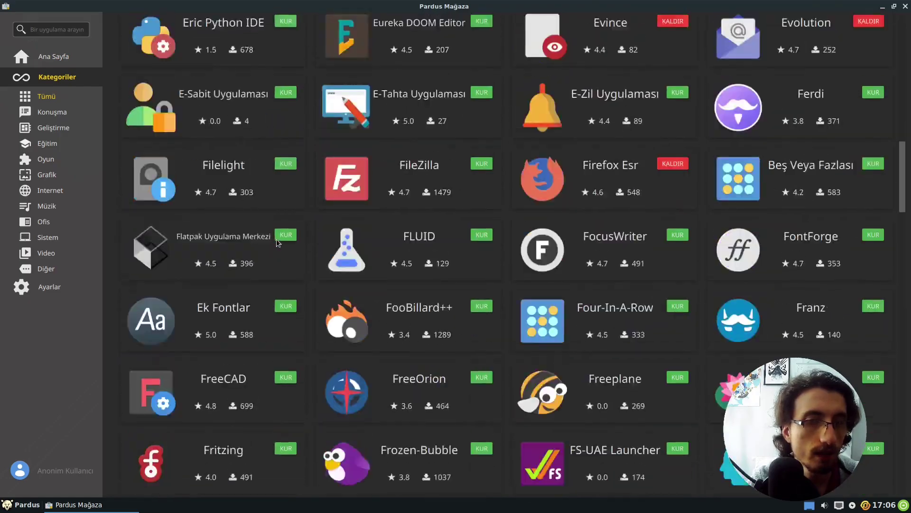
scroll(278, 243, "down", 2)
scroll(124, 286, "up", 6)
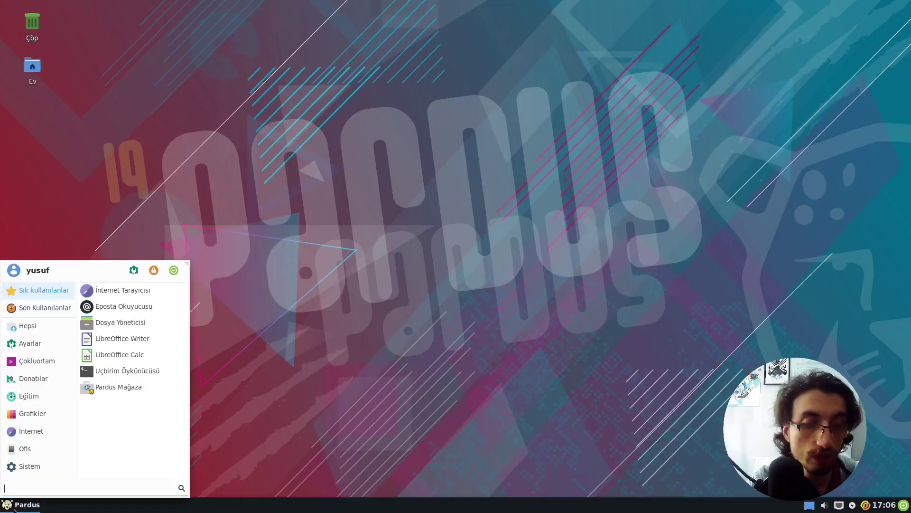
Look through the complete list of installed applications in the Hepsi category of the Pardus application menu.
left_click(33, 326)
scroll(112, 355, "down", 8)
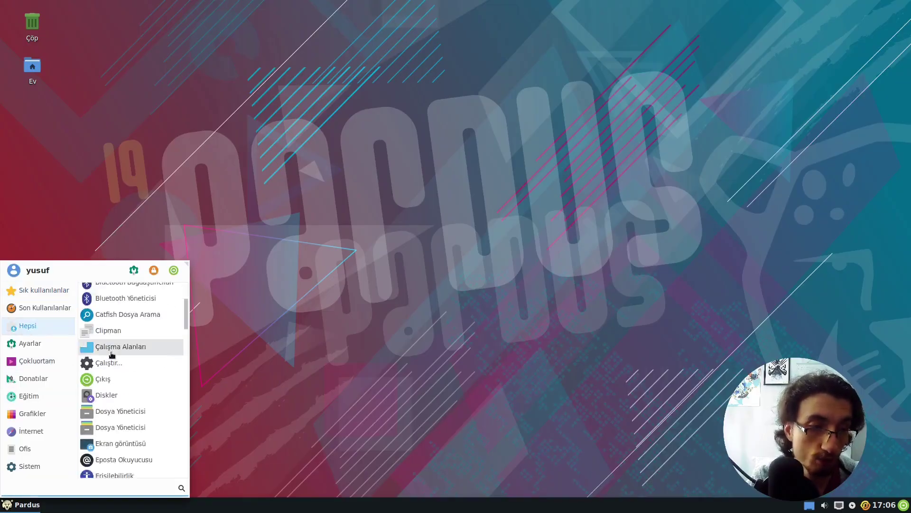
scroll(114, 356, "down", 12)
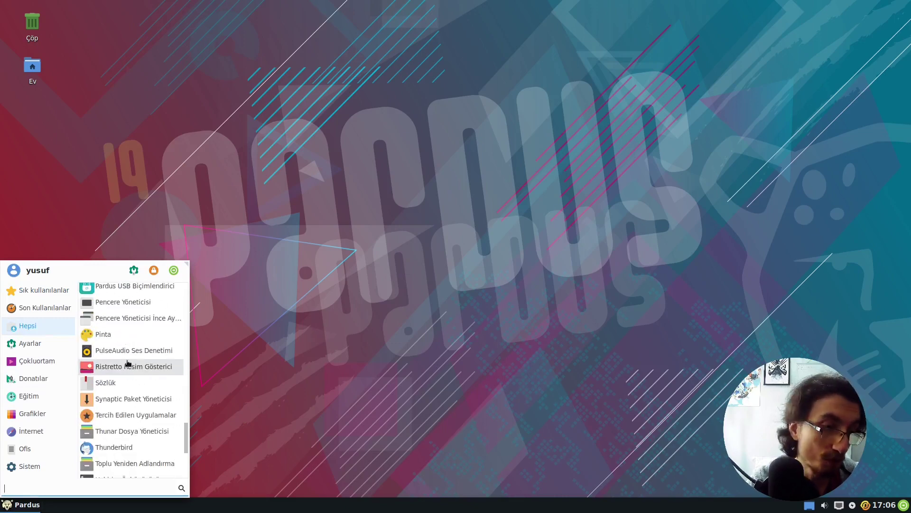
scroll(128, 364, "down", 4)
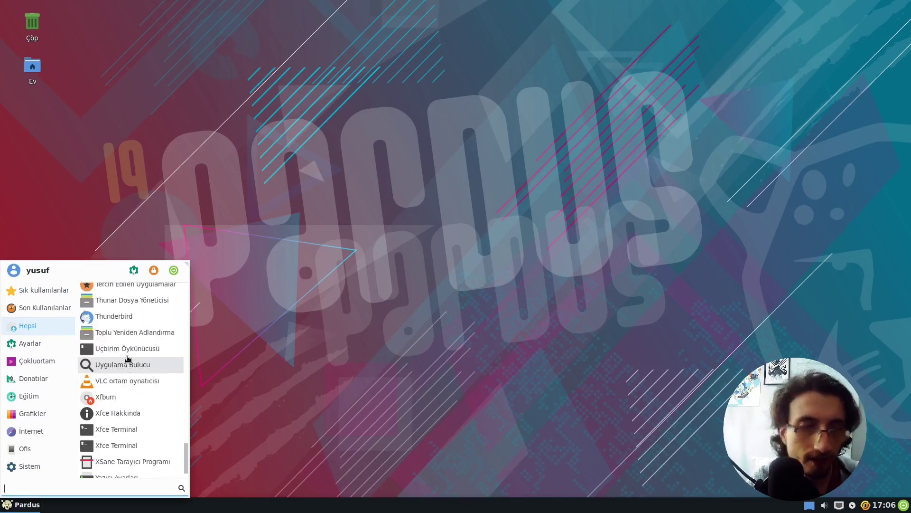
scroll(129, 360, "up", 4)
scroll(136, 375, "down", 3)
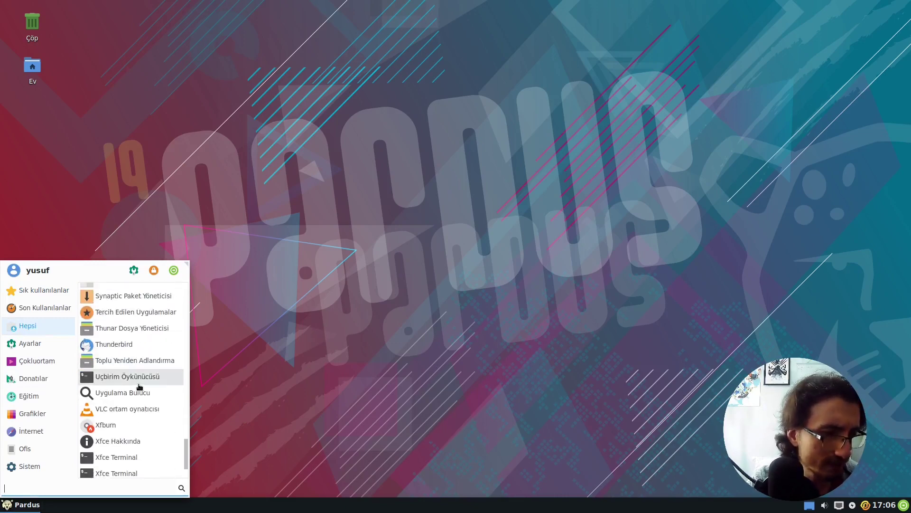
scroll(140, 399, "down", 2)
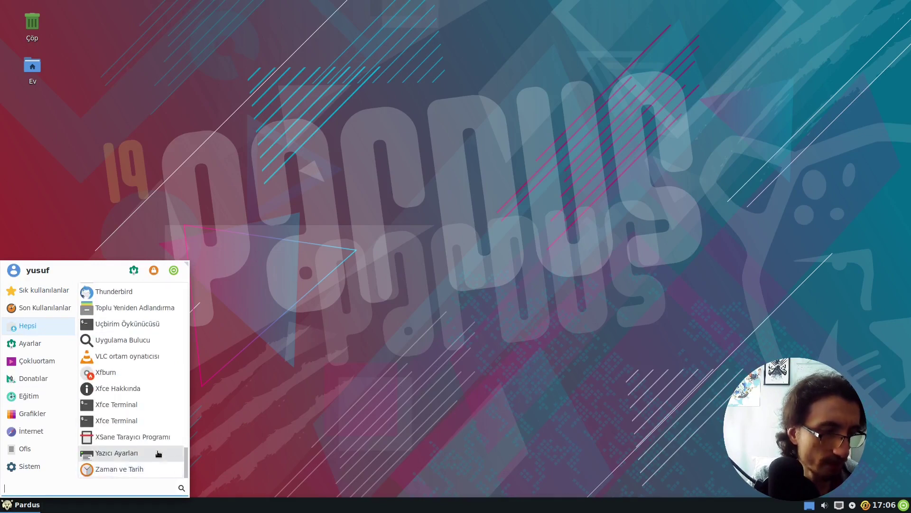
scroll(94, 369, "up", 8)
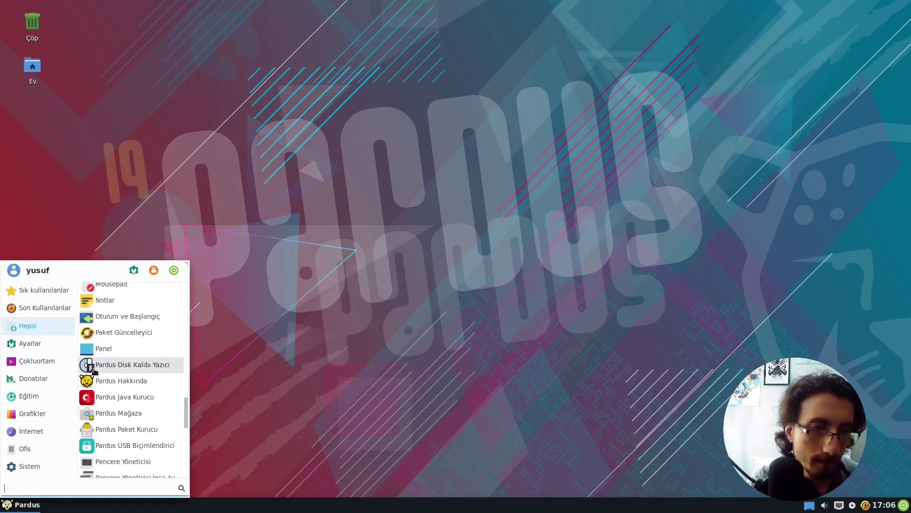
scroll(94, 368, "up", 12)
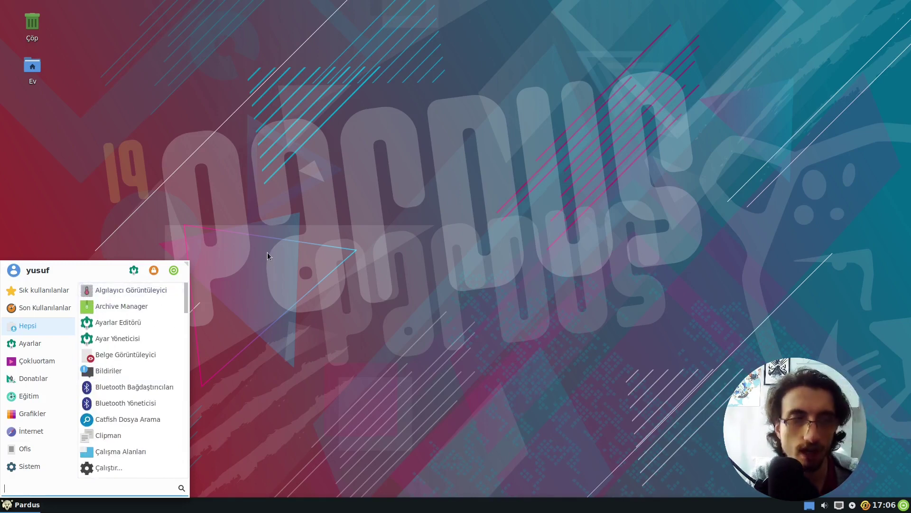
scroll(100, 364, "down", 5)
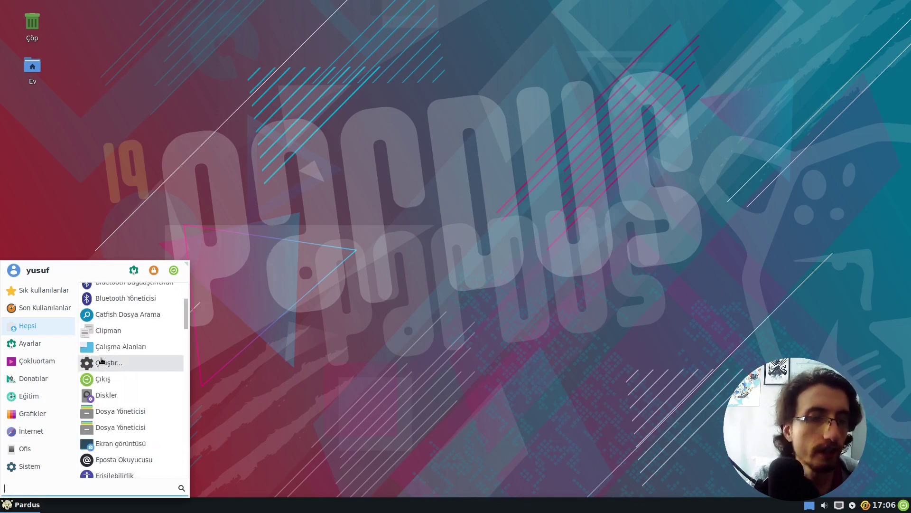
scroll(106, 363, "down", 3)
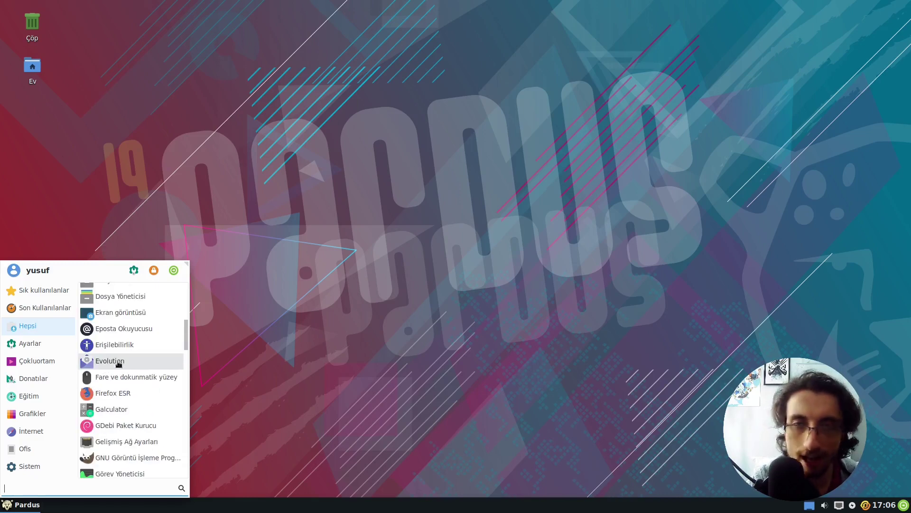
scroll(157, 344, "down", 4)
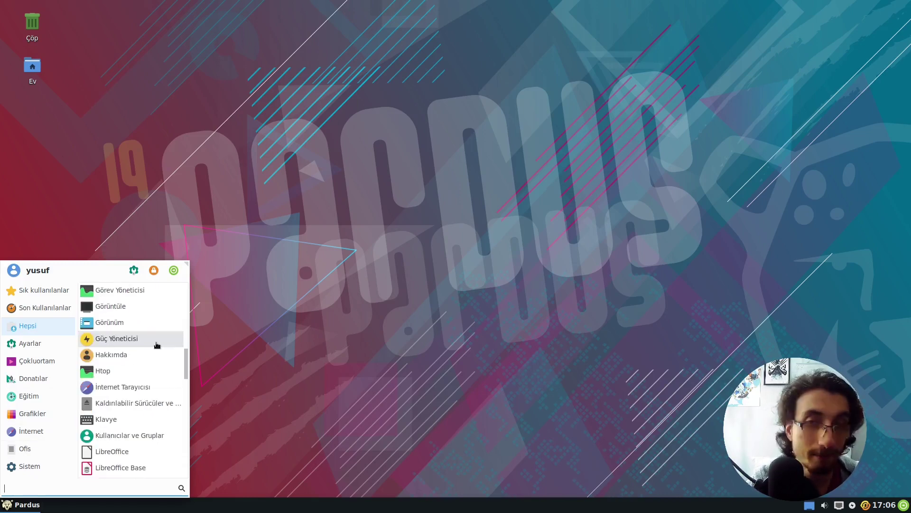
scroll(152, 356, "down", 8)
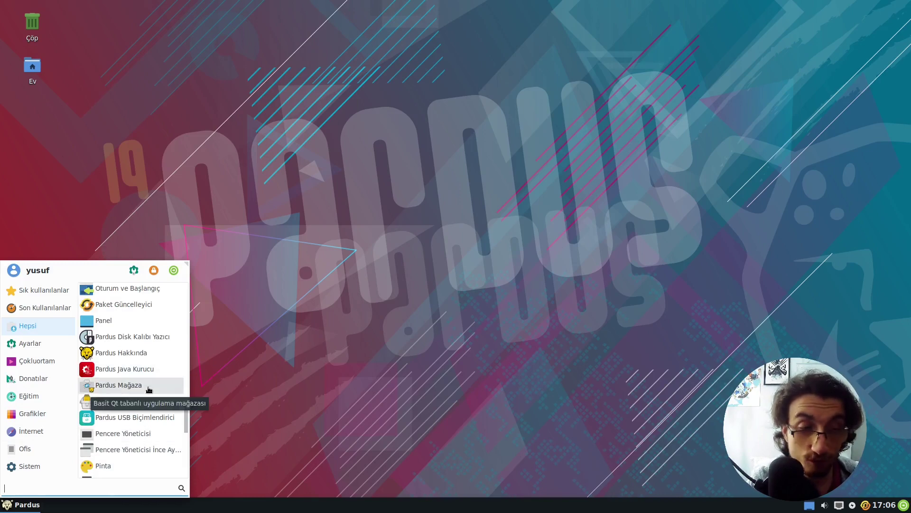
scroll(149, 386, "down", 3)
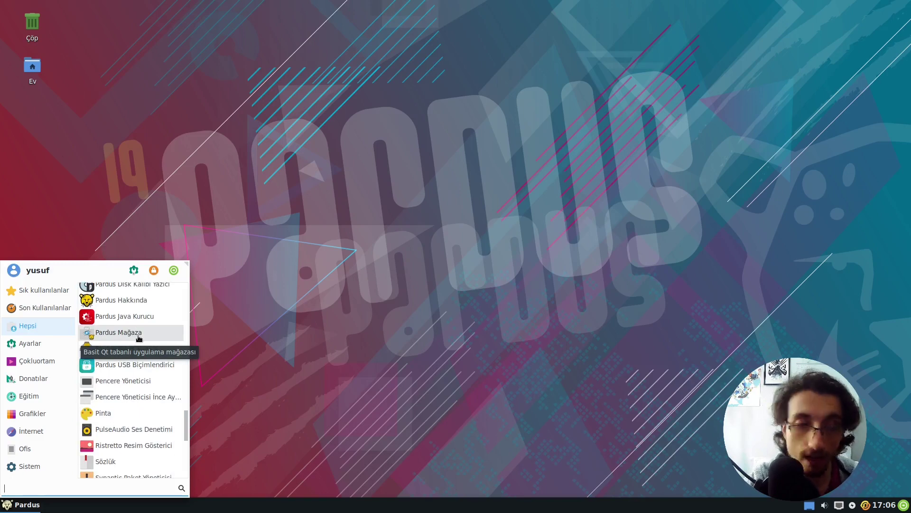
scroll(138, 338, "up", 11)
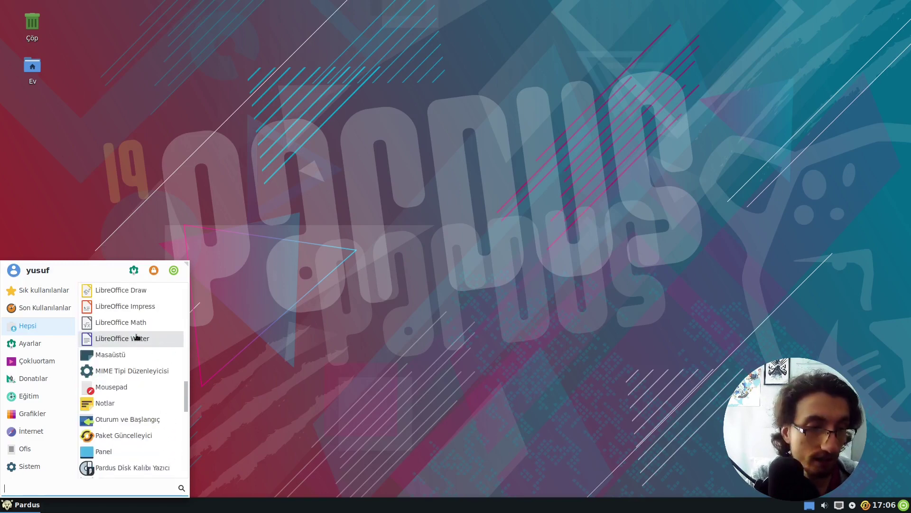
scroll(137, 338, "up", 20)
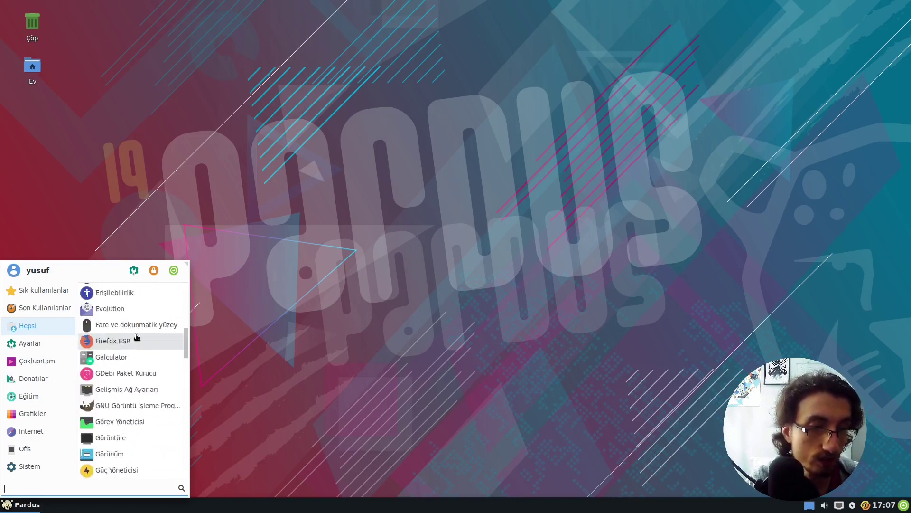
Open the Ayarlar window maximized, look at Tercih Edilen Uygulamalar and Pardus Hakkında, and close Ayarlar.
left_click(133, 270)
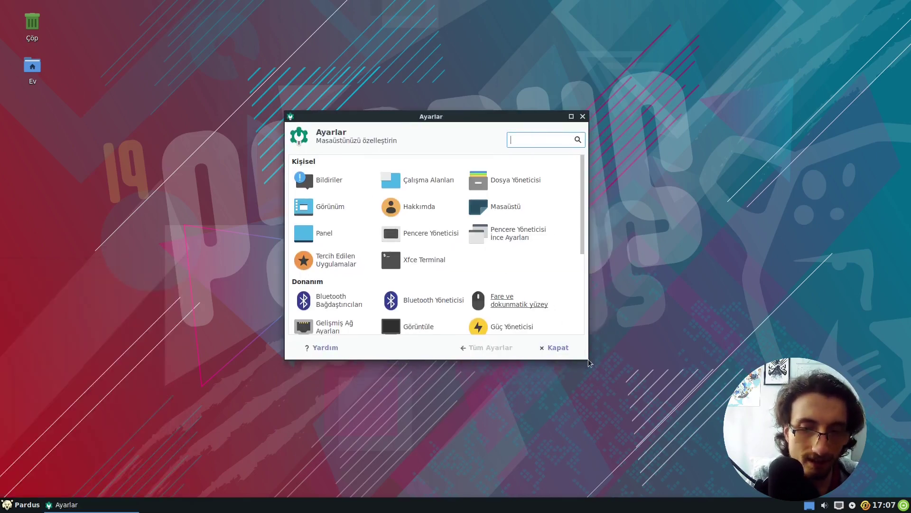
double_click(504, 118)
left_click(802, 67)
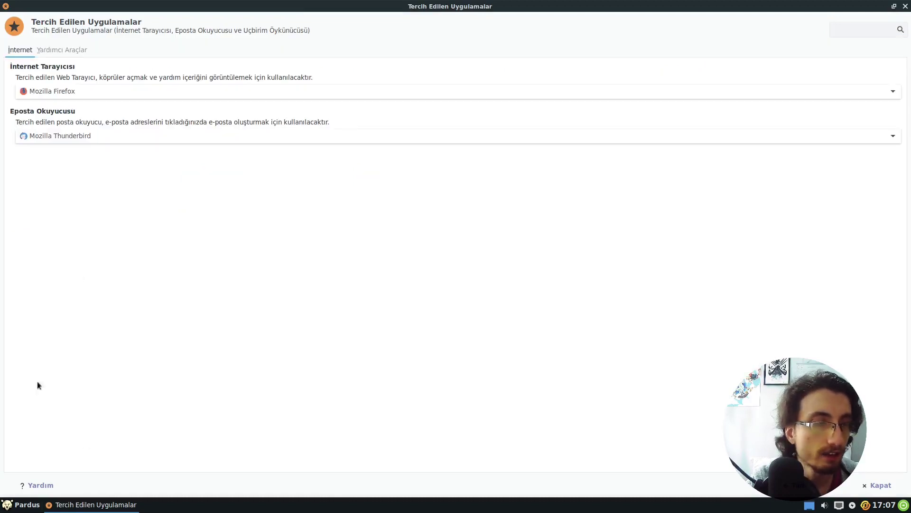
key("alt+a")
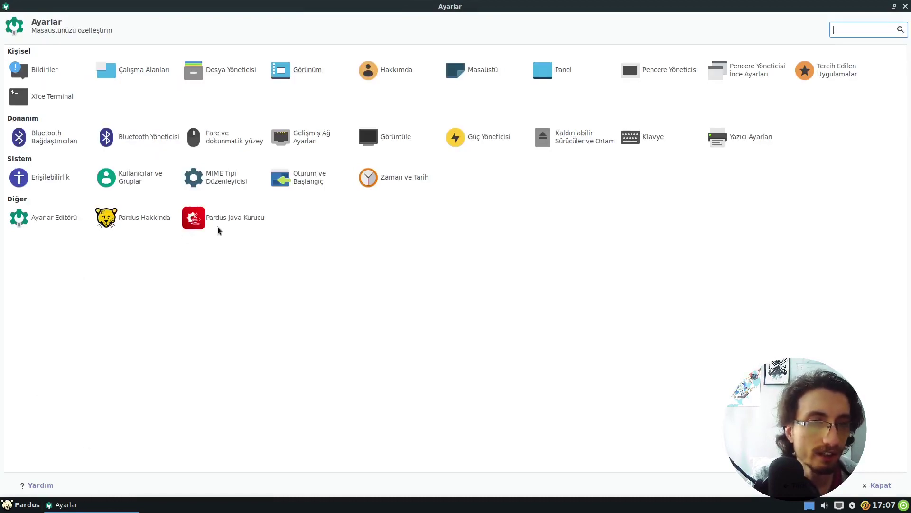
left_click(105, 220)
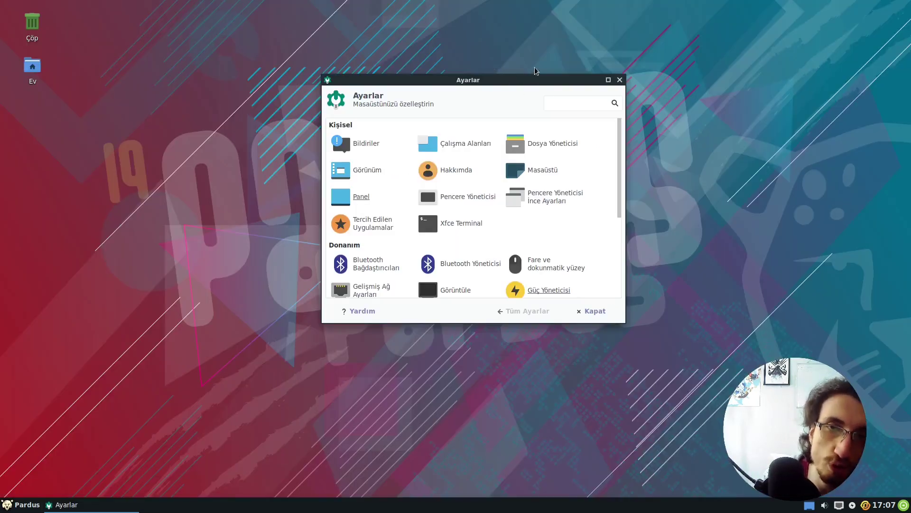
left_click(619, 79)
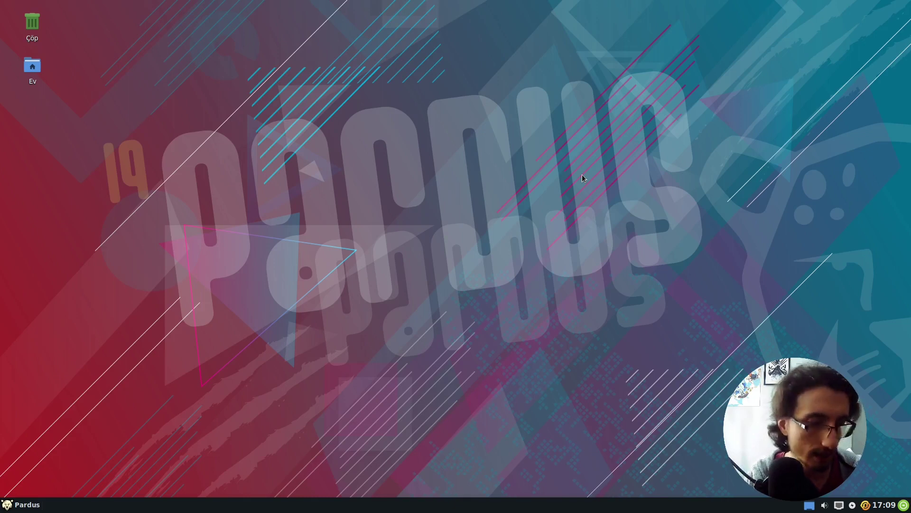
Reopen the Pardus application menu, skim the first part of the Hepsi list again, and dismiss the menu.
left_click(22, 504)
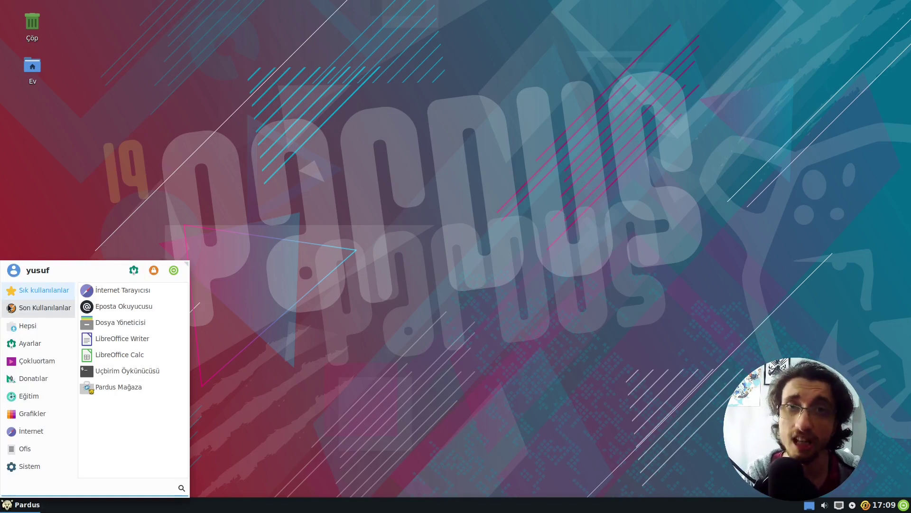
left_click(58, 319)
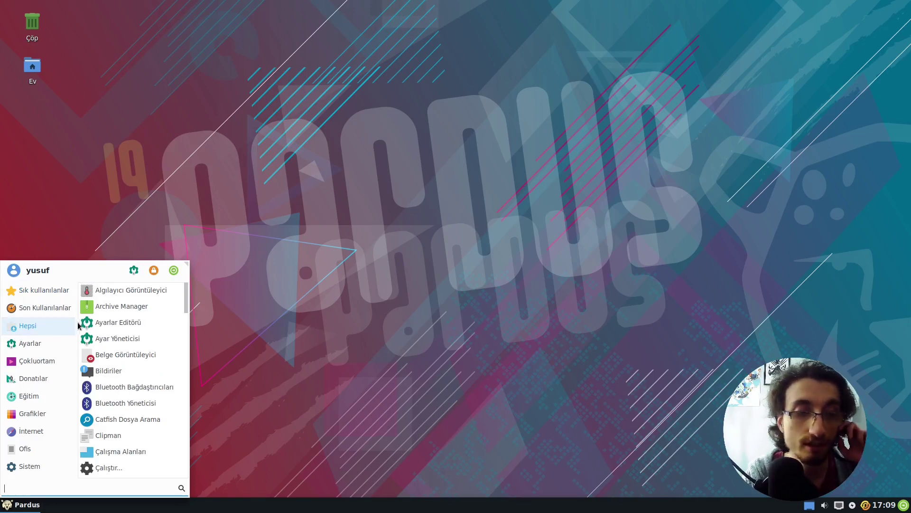
scroll(126, 349, "down", 3)
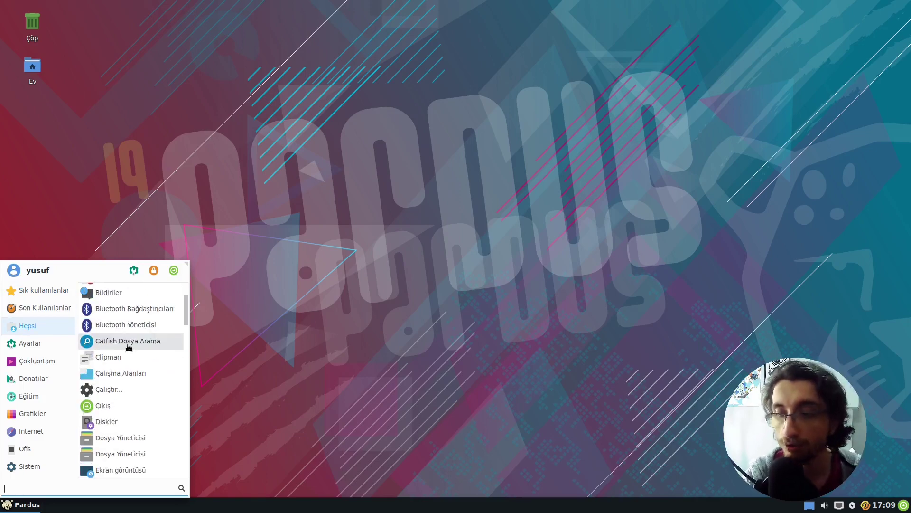
scroll(128, 348, "down", 10)
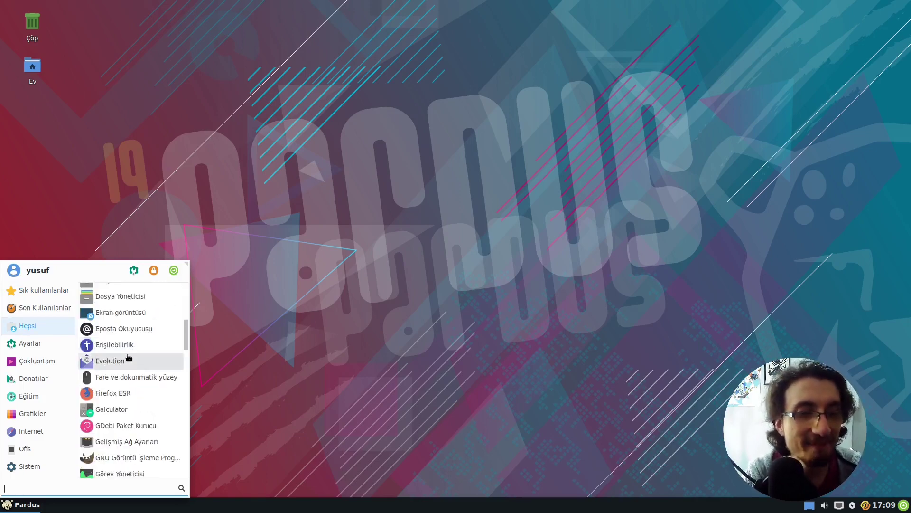
scroll(126, 365, "up", 15)
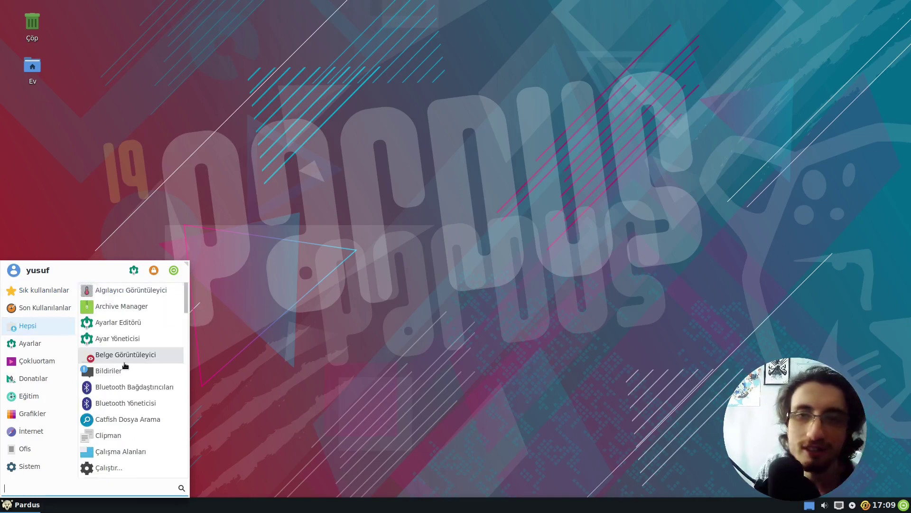
left_click(424, 317)
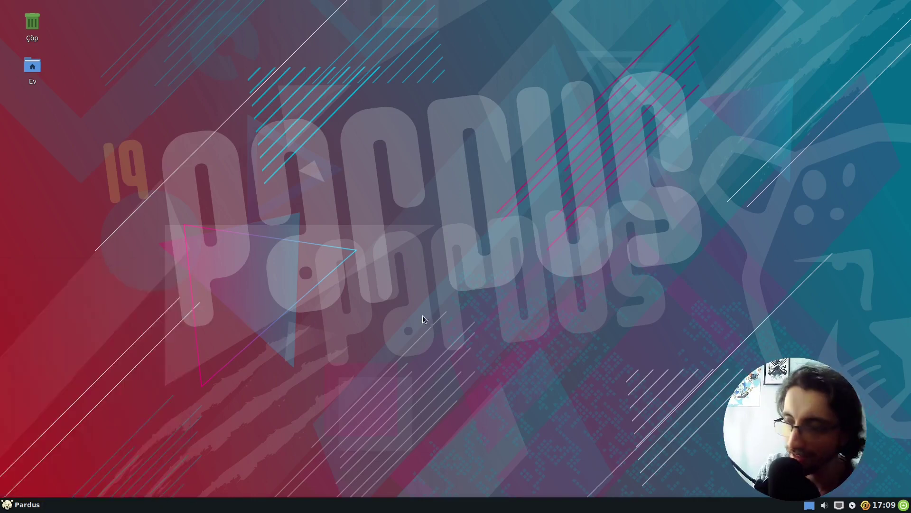